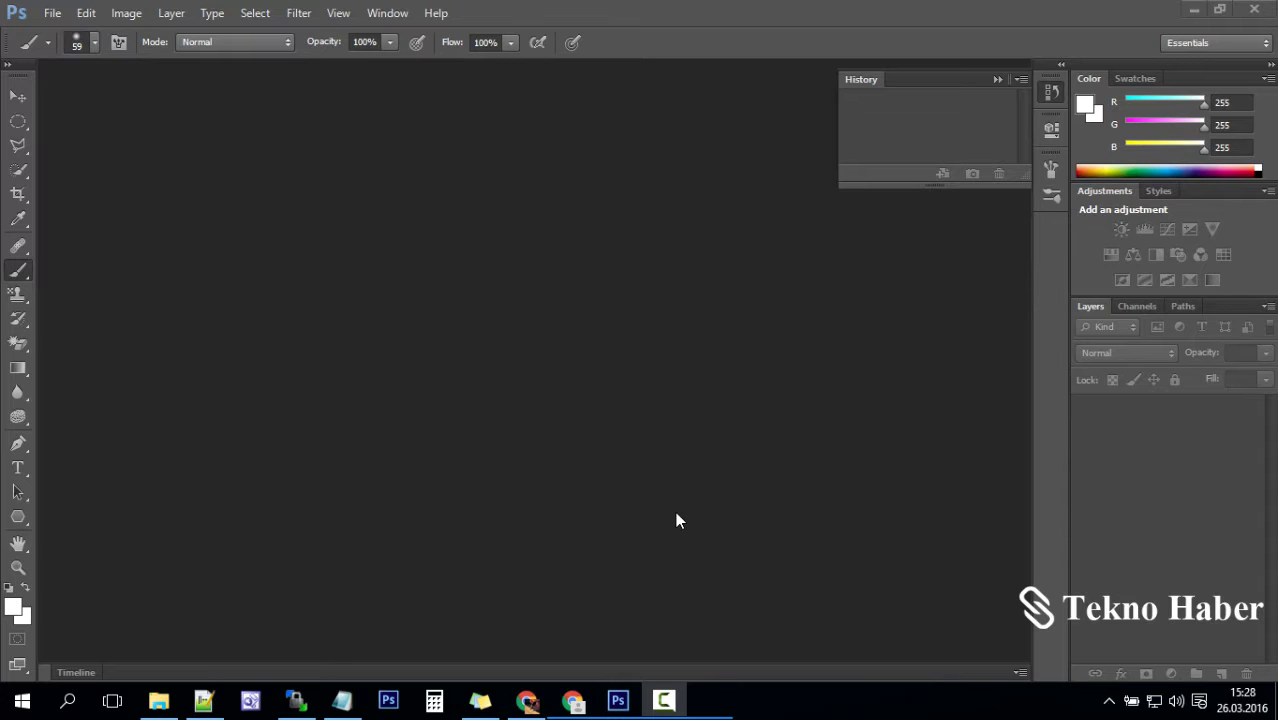
# Bring up the Open dialog from the File menu.
pyautogui.click(52, 13)
pyautogui.click(72, 51)
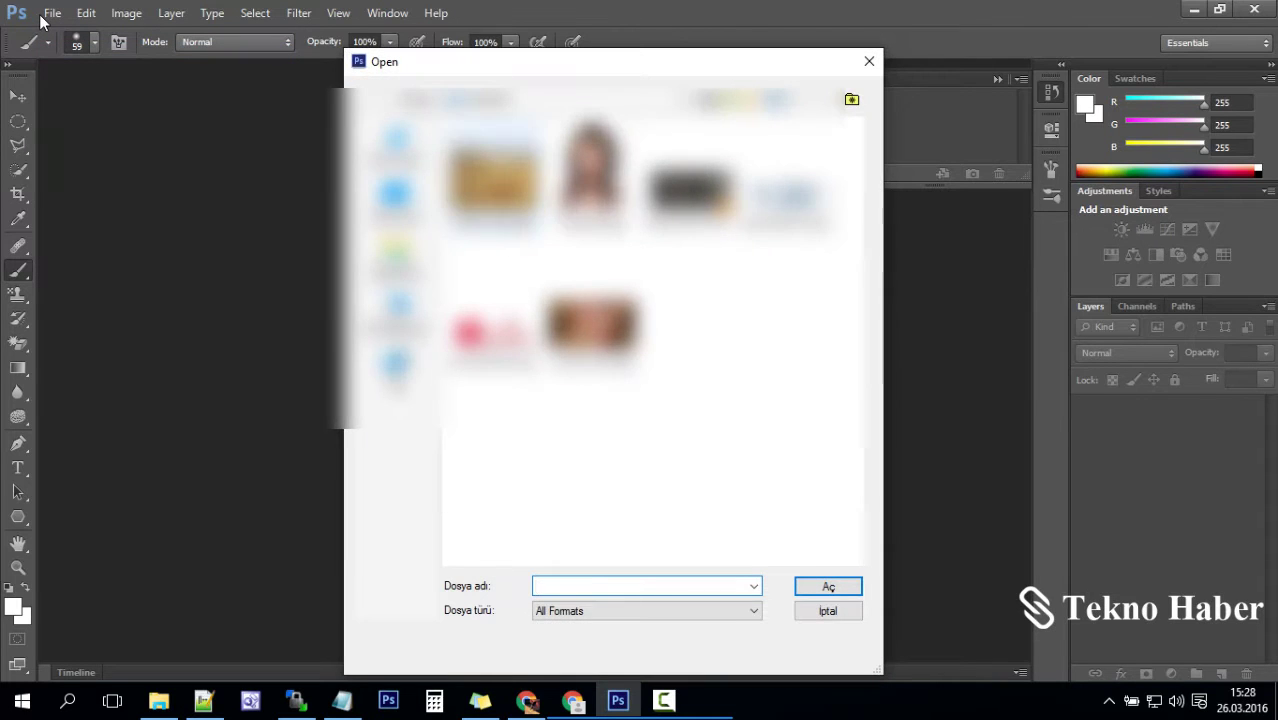
# Open hairstyles.jpg and convert its locked Background into editable Layer 0.
pyautogui.press('Right')
pyautogui.press('Return')
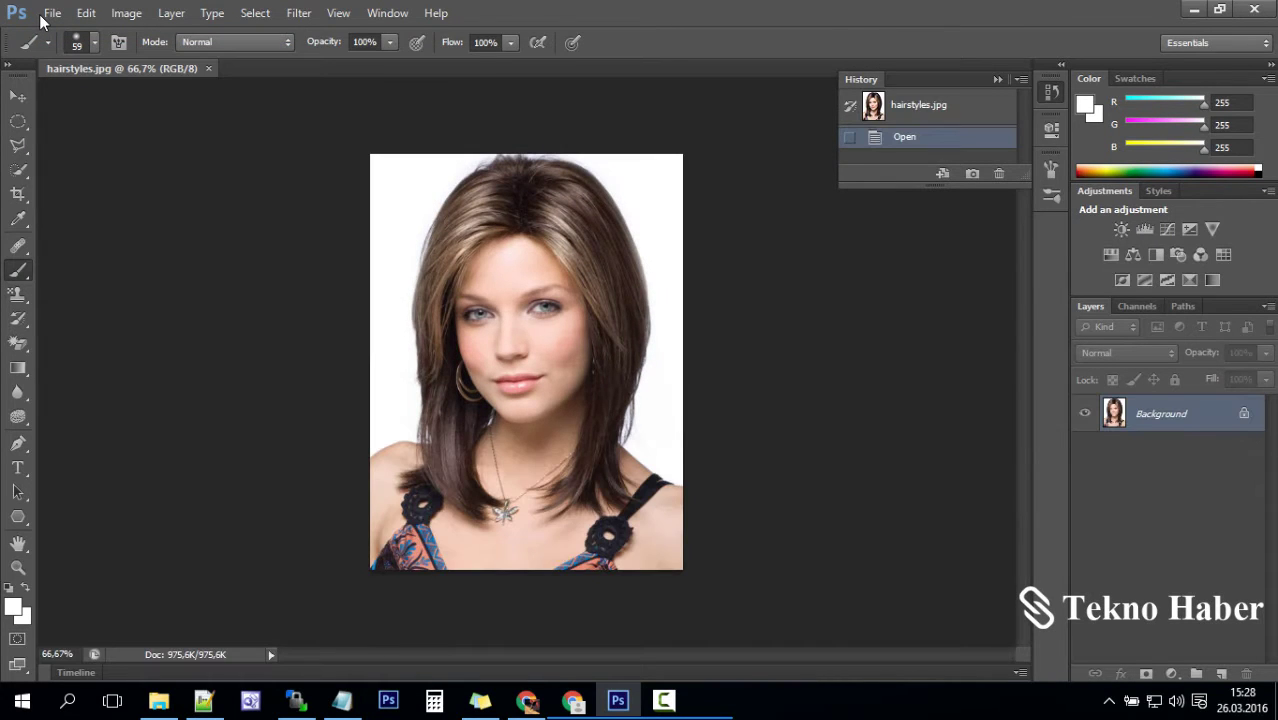
pyautogui.hotkey('ctrl', 'shift', 'n')
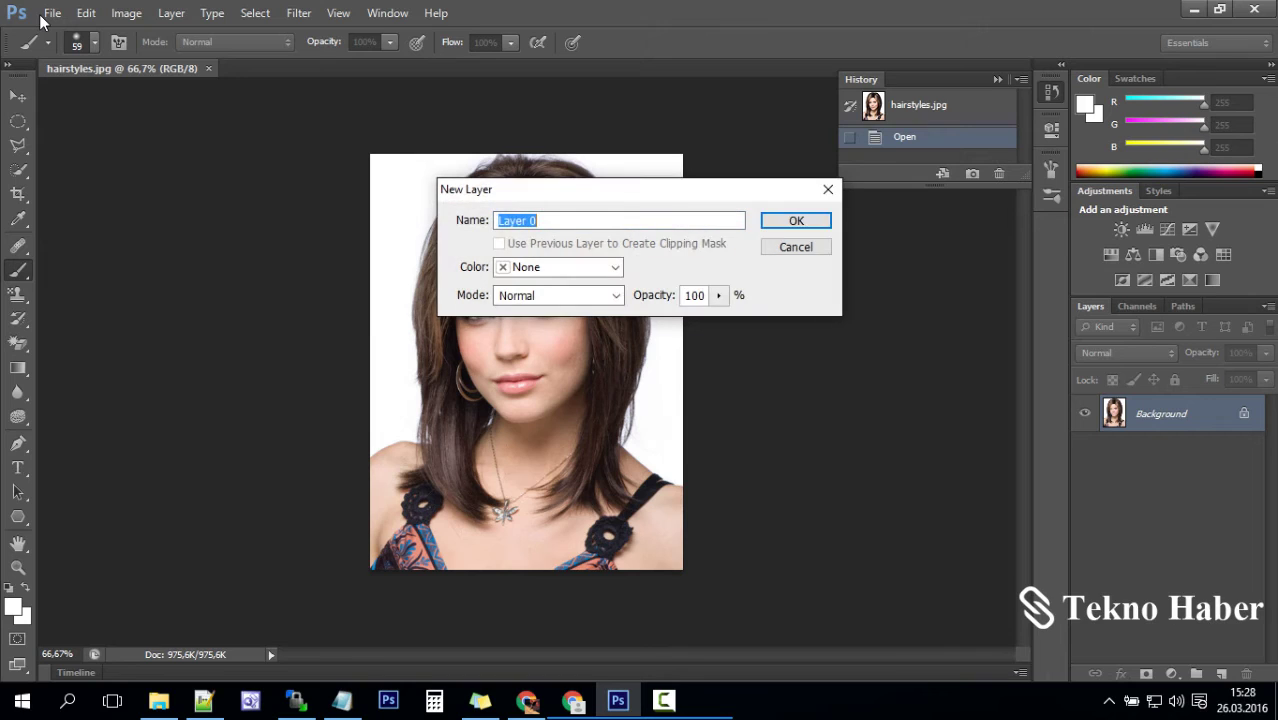
pyautogui.press('Return')
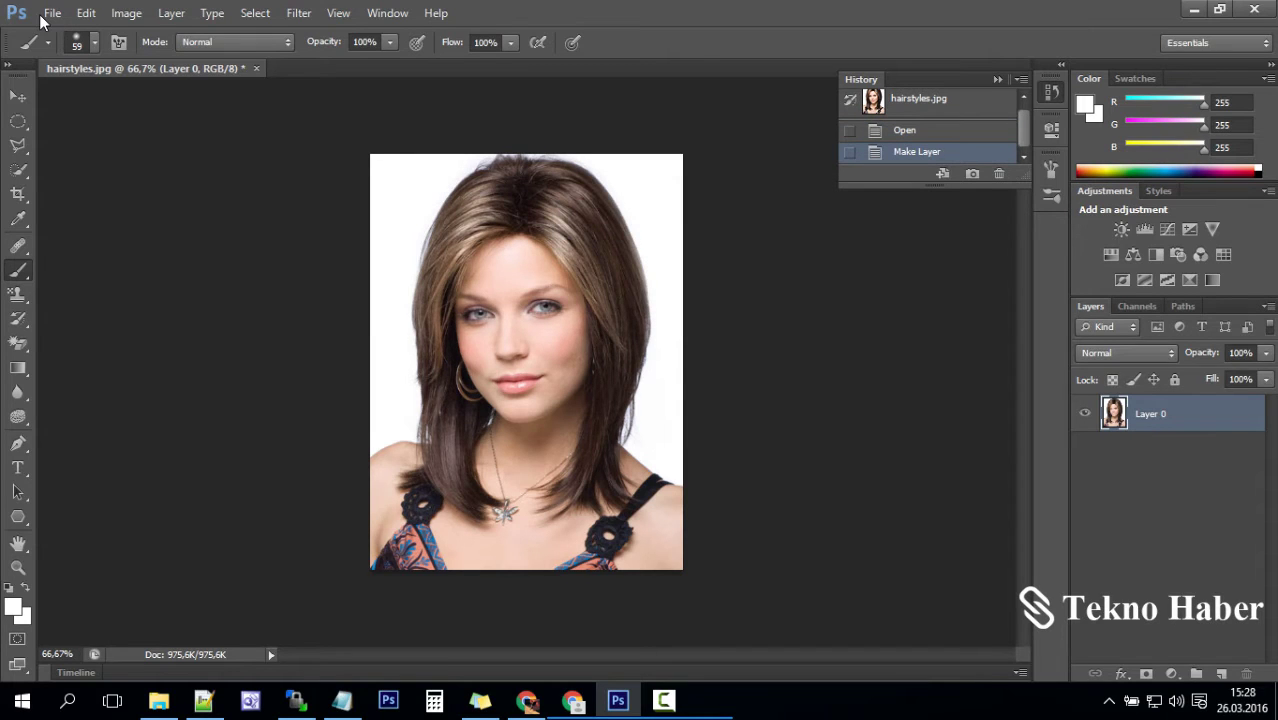
# Set the canvas zoom to 80%, then 100%, in the zoom field.
pyautogui.press('q')
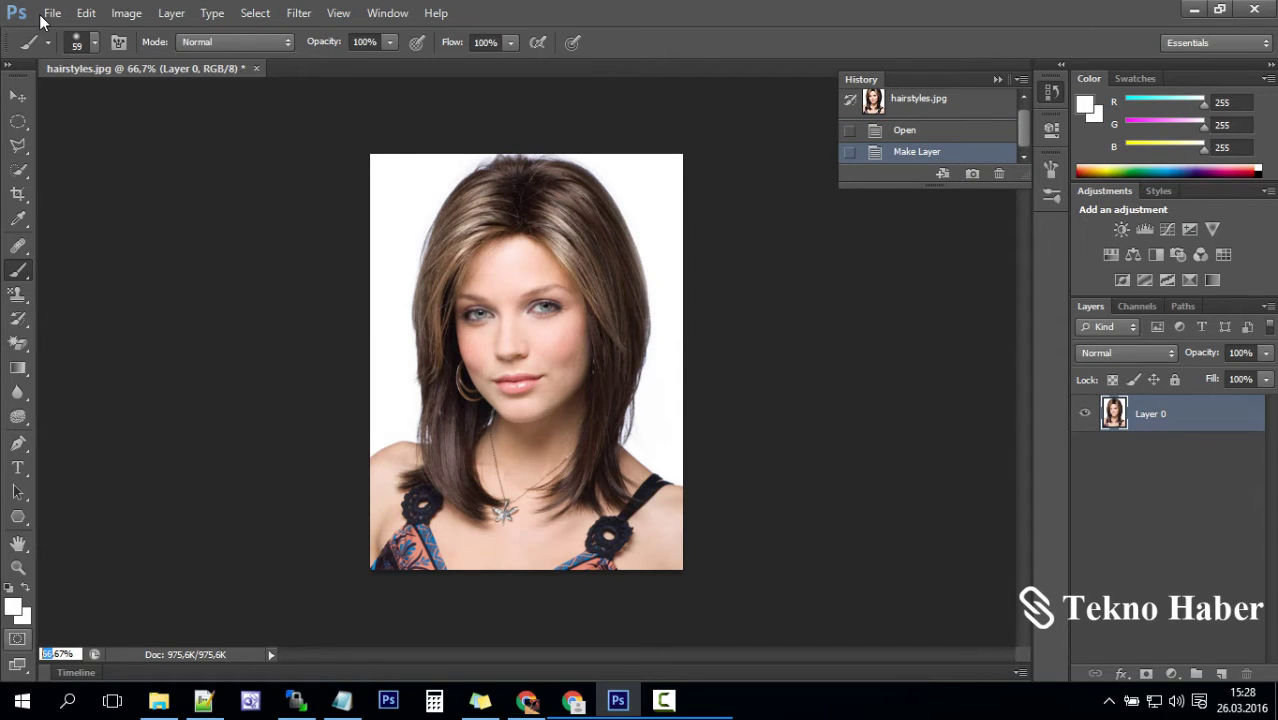
pyautogui.write('8')
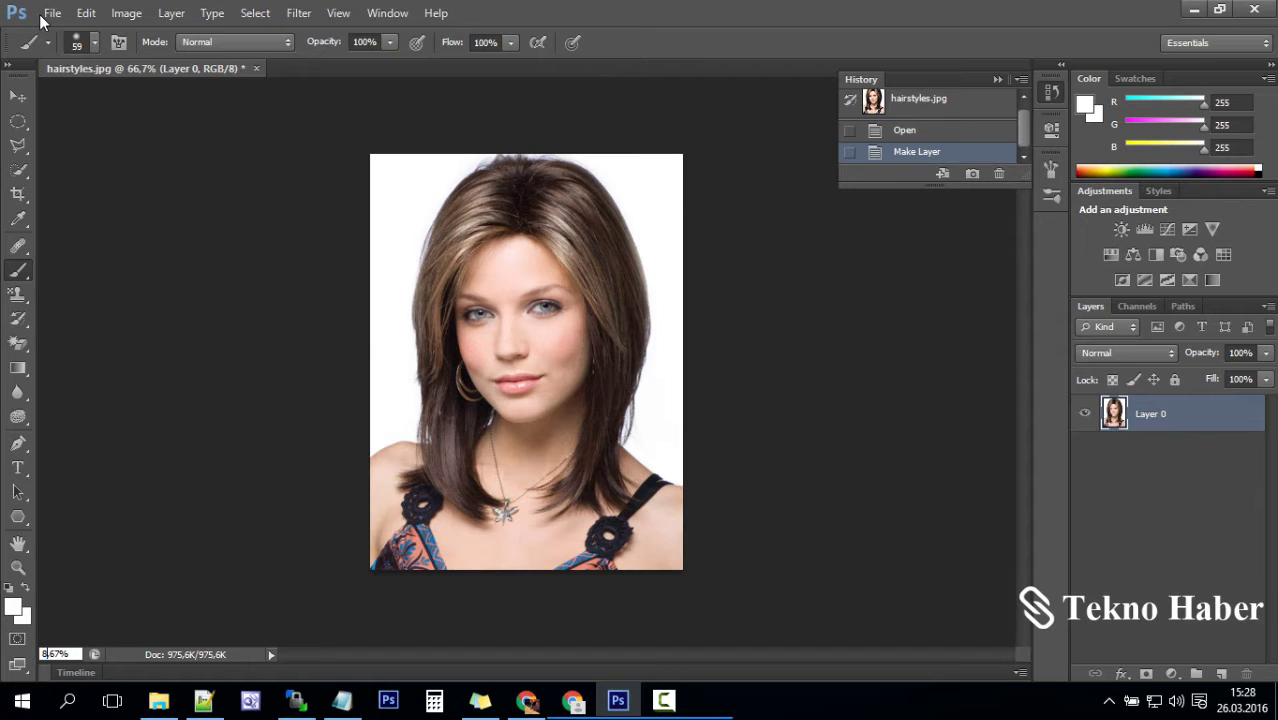
pyautogui.write('0')
pyautogui.press('Return')
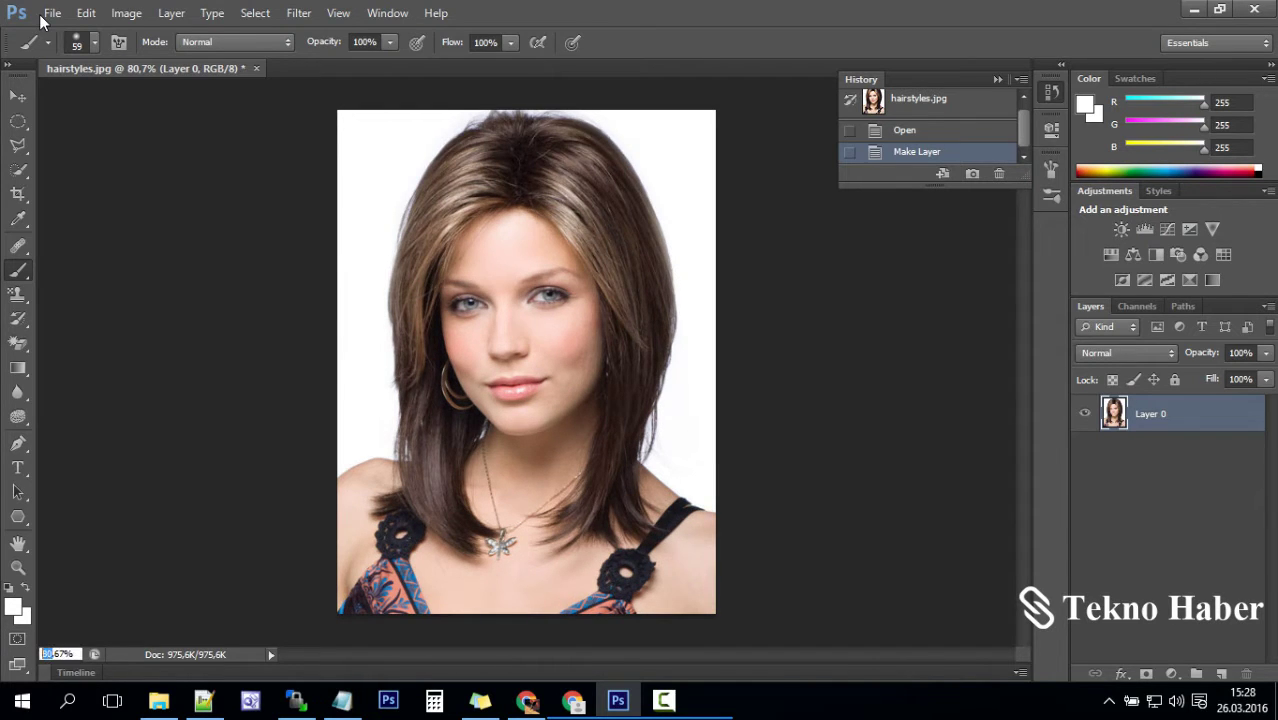
pyautogui.write('100')
pyautogui.press('Return')
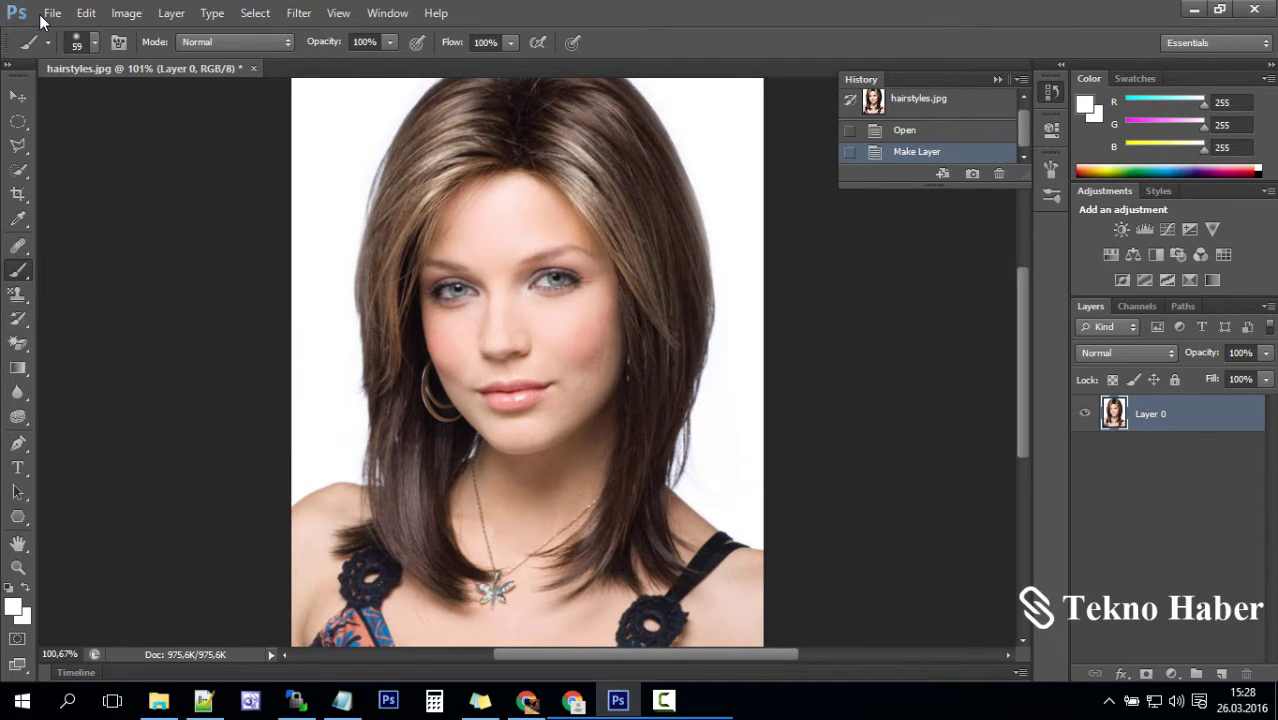
# Switch to the Polygonal Lasso Tool from the lasso flyout.
pyautogui.scroll(1, 527, 363)
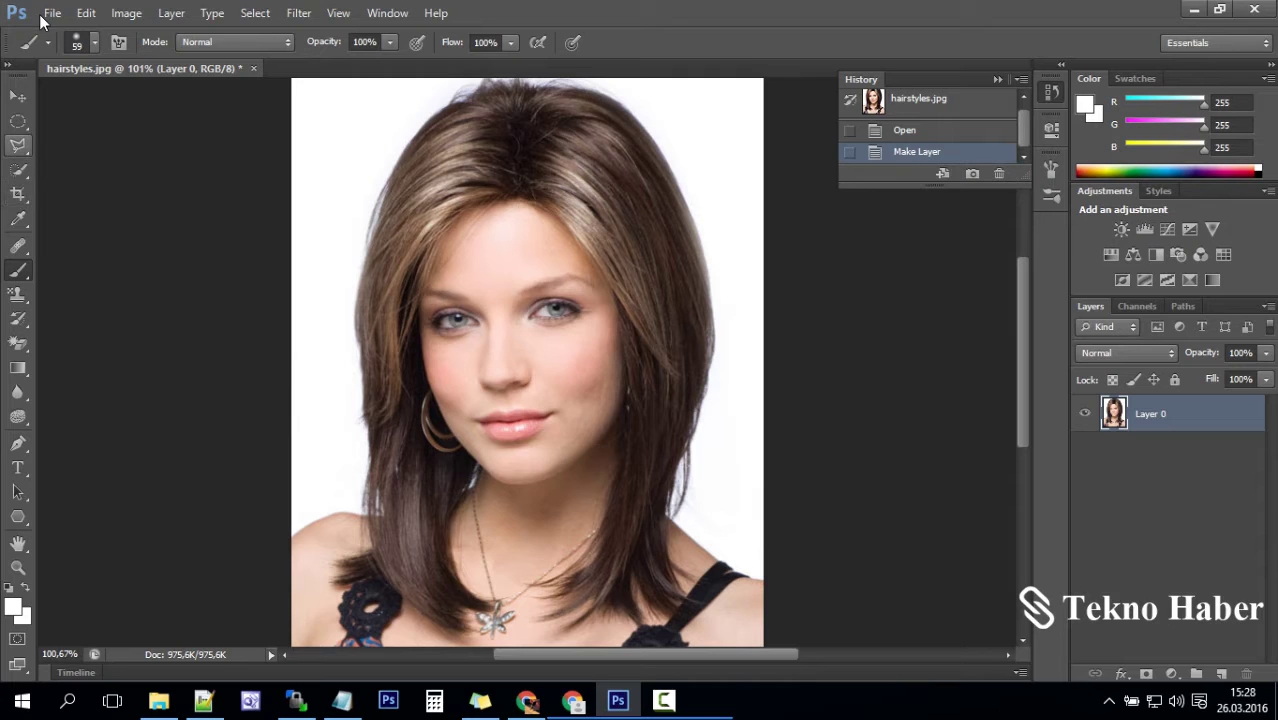
pyautogui.click(18, 145)
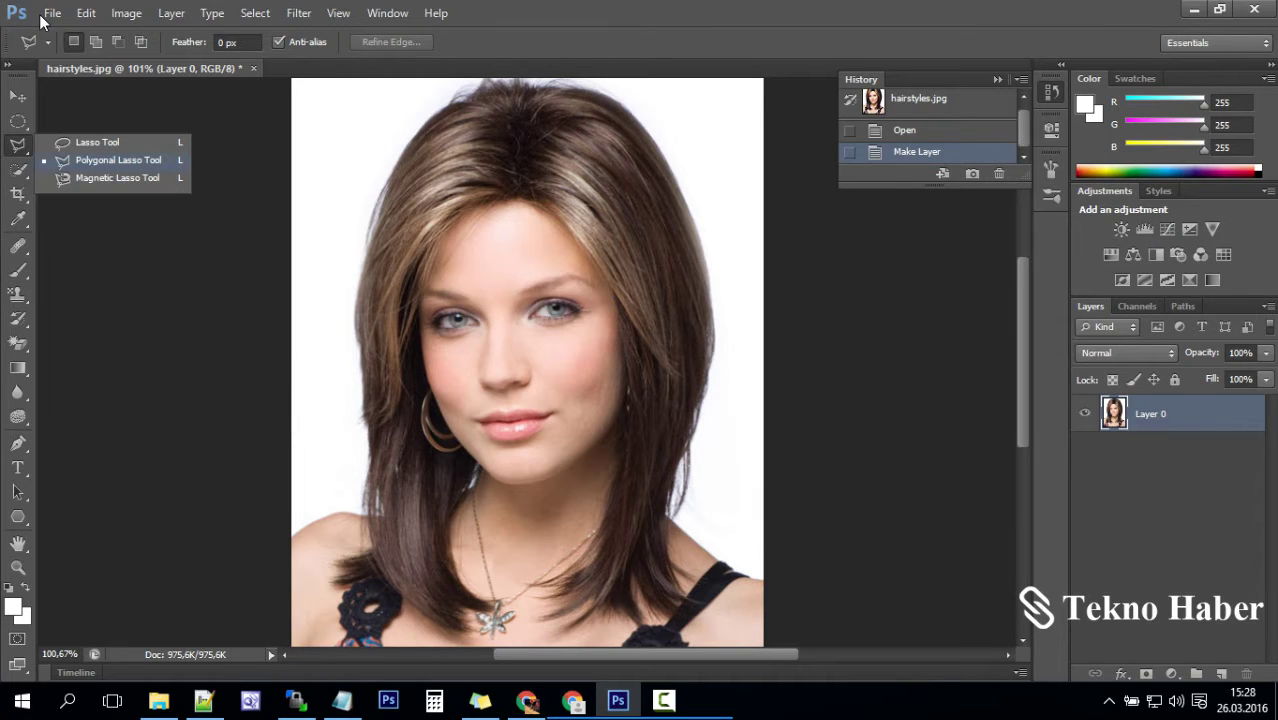
pyautogui.press('Escape')
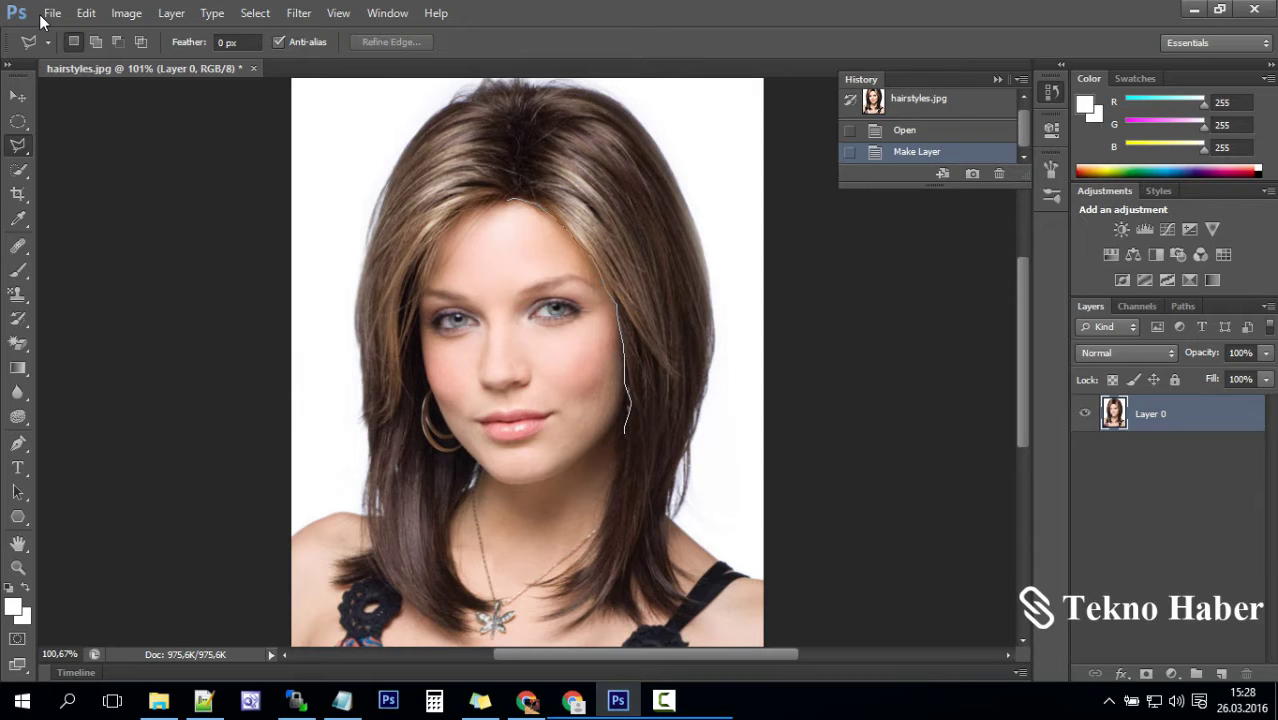
# Trace Polygonal Lasso points around the entire hairstyle, excluding the face and neck.
pyautogui.moveTo(622, 441); pyautogui.dragTo(580, 558)
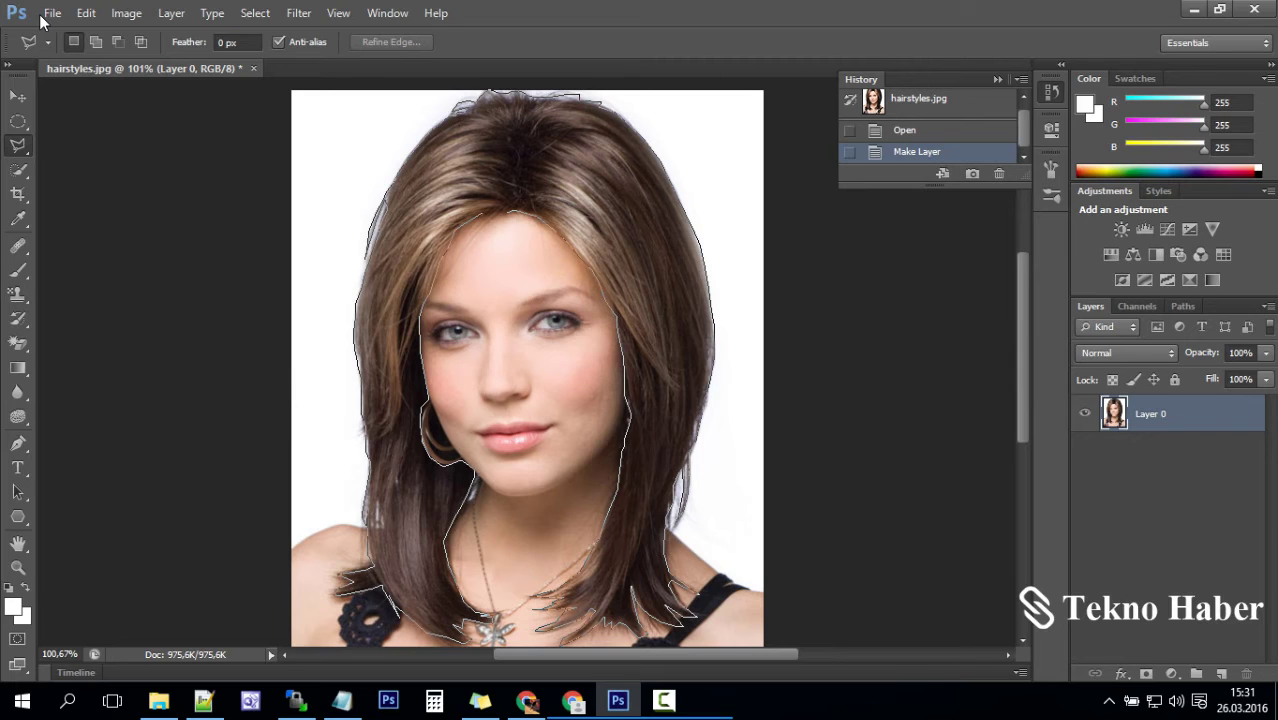
# Close the hair outline into a selection and add empty Layer 1 and Layer 2.
pyautogui.press('Return')
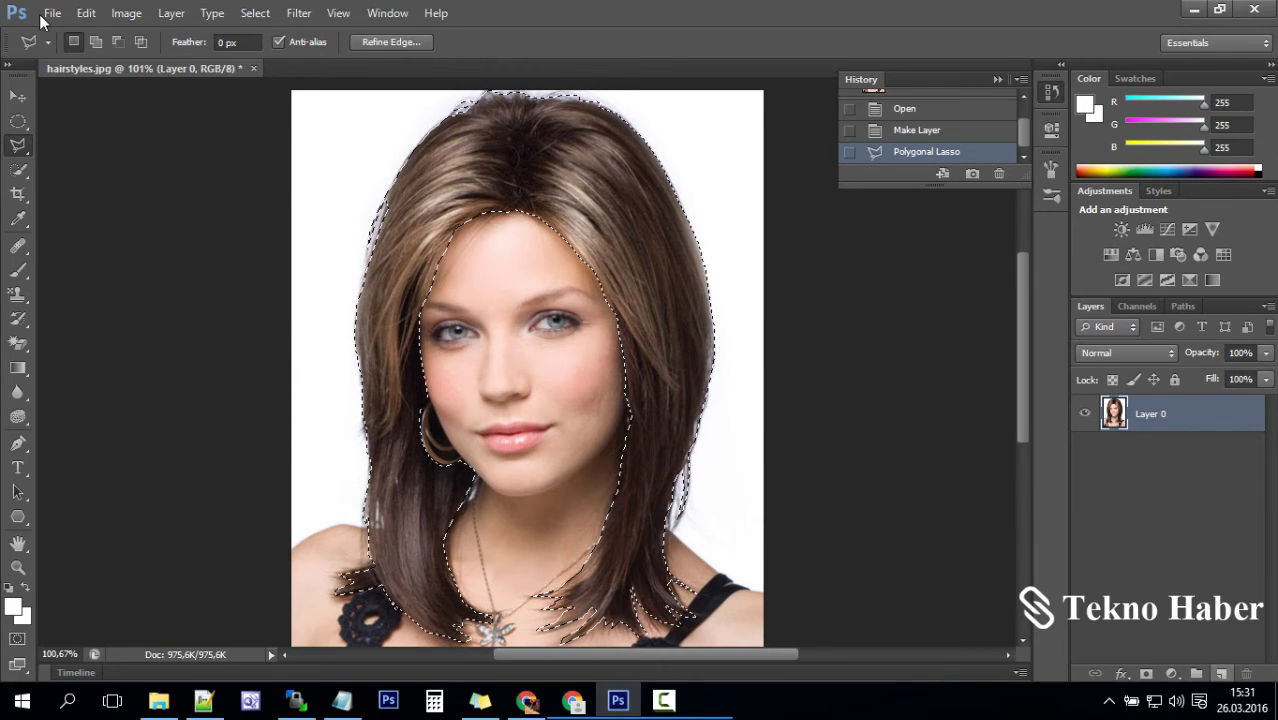
pyautogui.hotkey('ctrl', 'shift', 'alt', 'n')
pyautogui.hotkey('ctrl', 'shift', 'alt', 'n')
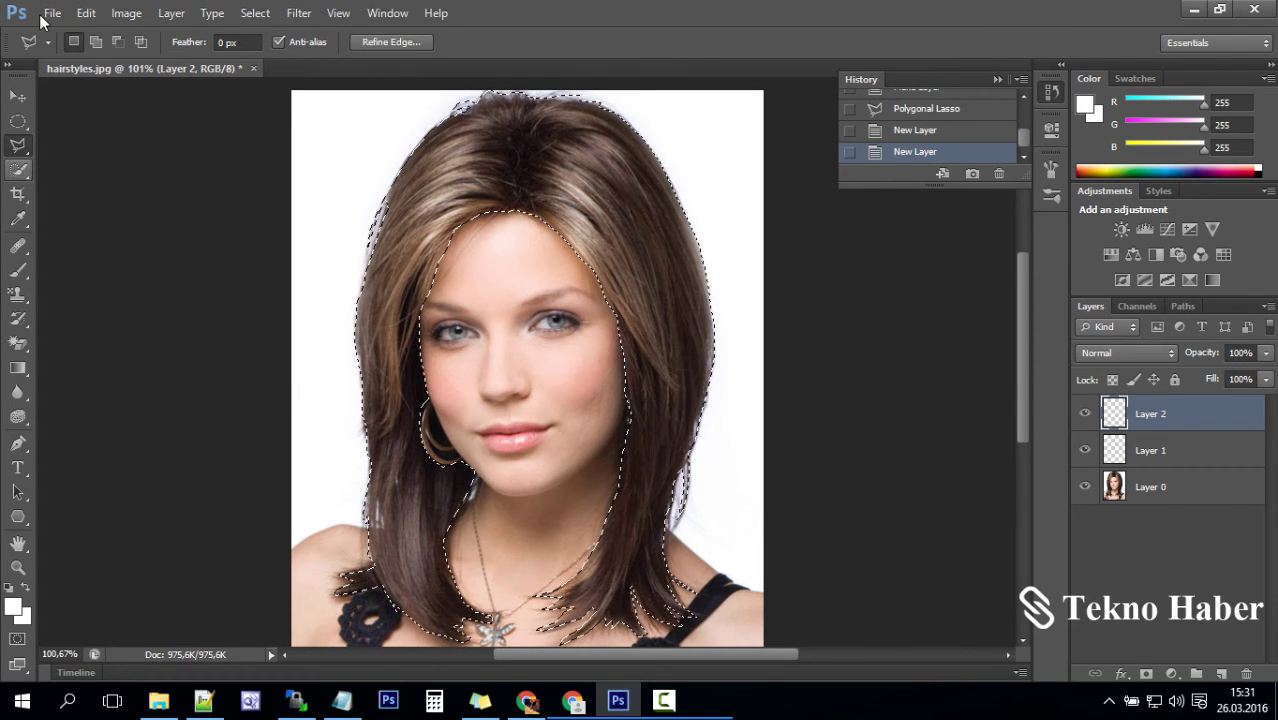
pyautogui.press('b')
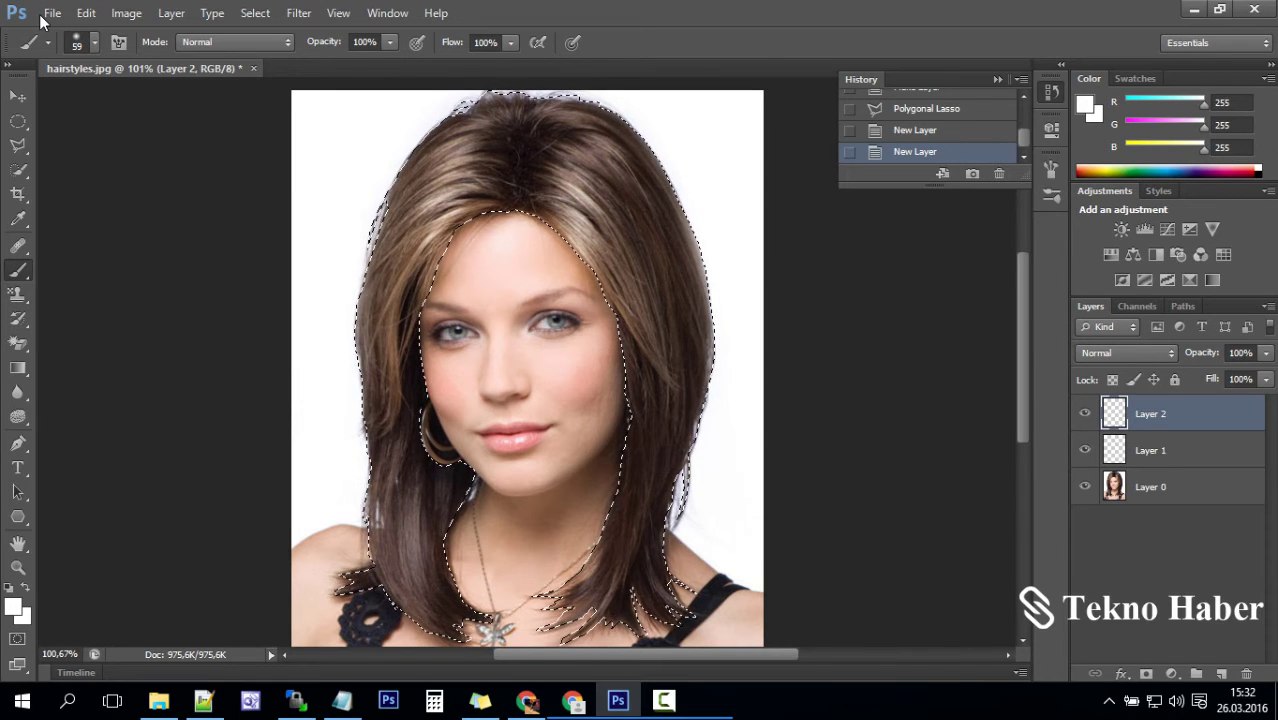
# Set white as the foreground colour and paint over the left and top hair.
pyautogui.press('i')
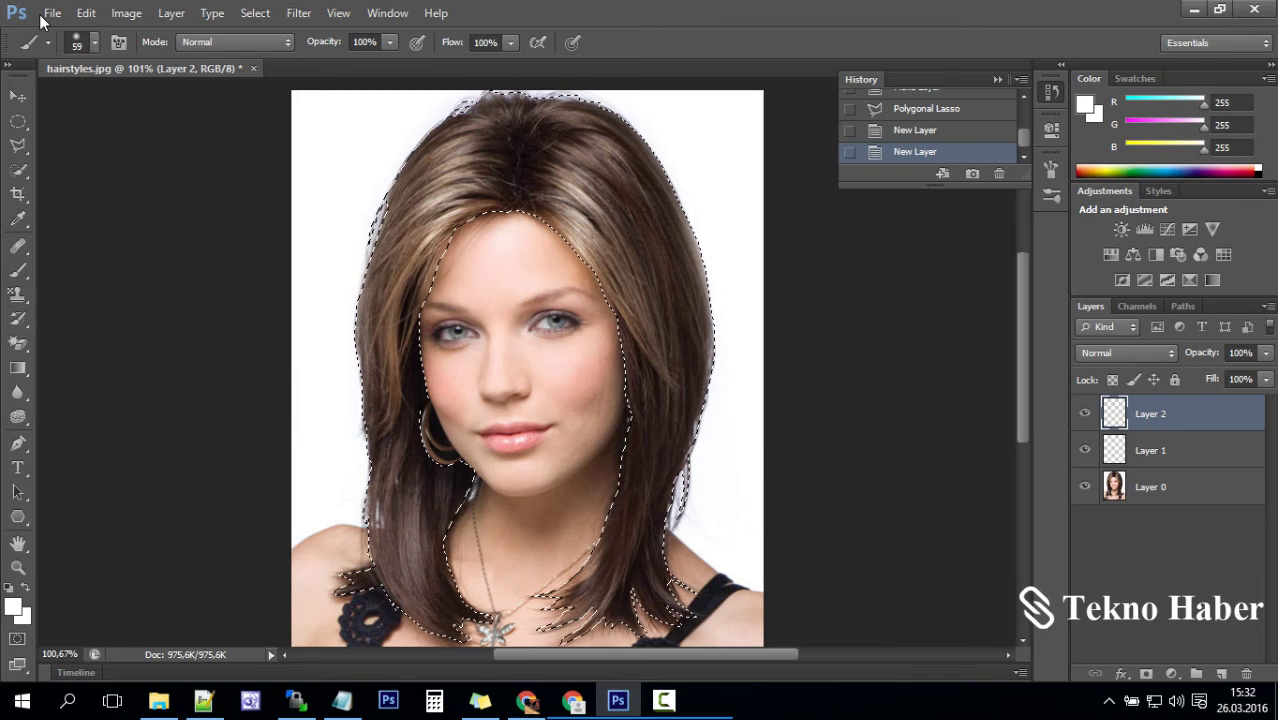
pyautogui.press('Return')
pyautogui.press('b')
pyautogui.moveTo(495, 120)
pyautogui.mouseDown()
pyautogui.moveTo(400, 285)
pyautogui.moveTo(505, 100)
pyautogui.mouseUp()
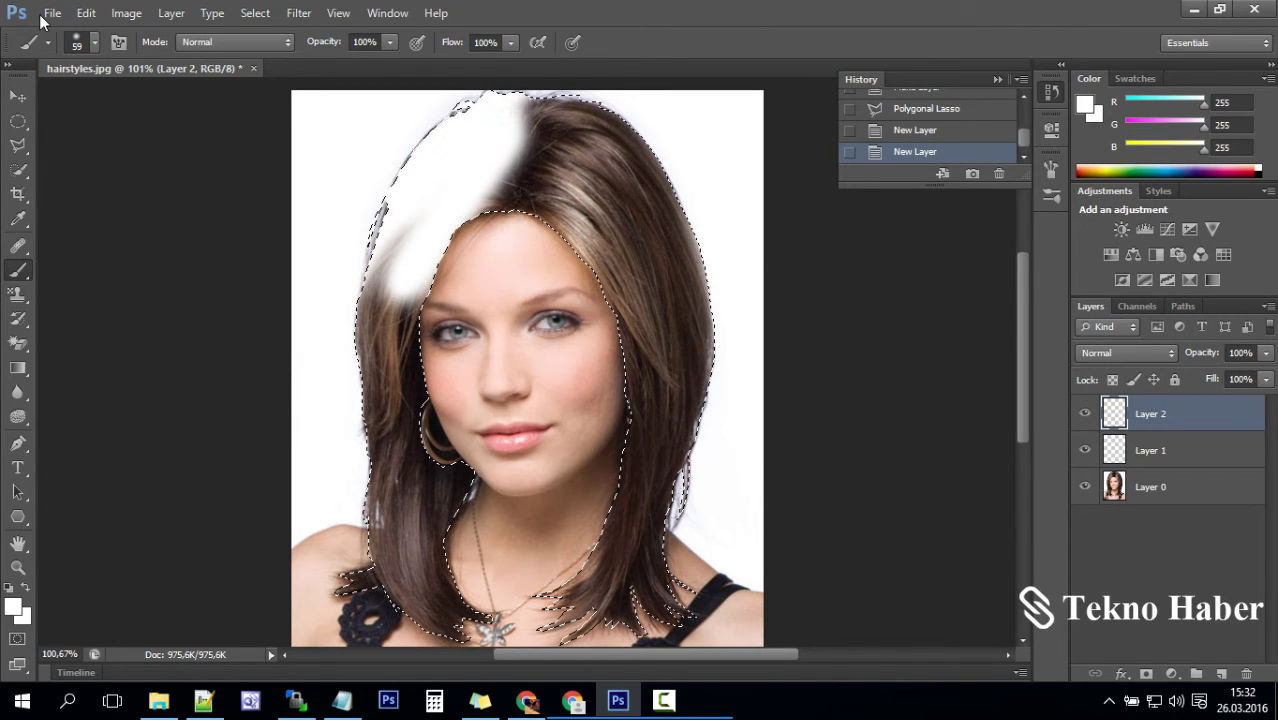
pyautogui.moveTo(385, 230); pyautogui.dragTo(390, 570)
pyautogui.moveTo(380, 420); pyautogui.dragTo(440, 590)
pyautogui.moveTo(405, 390)
pyautogui.mouseDown()
pyautogui.moveTo(410, 595)
pyautogui.moveTo(465, 500)
pyautogui.mouseUp()
pyautogui.moveTo(455, 560)
pyautogui.mouseDown()
pyautogui.moveTo(415, 615)
pyautogui.moveTo(470, 640)
pyautogui.moveTo(395, 605)
pyautogui.mouseUp()
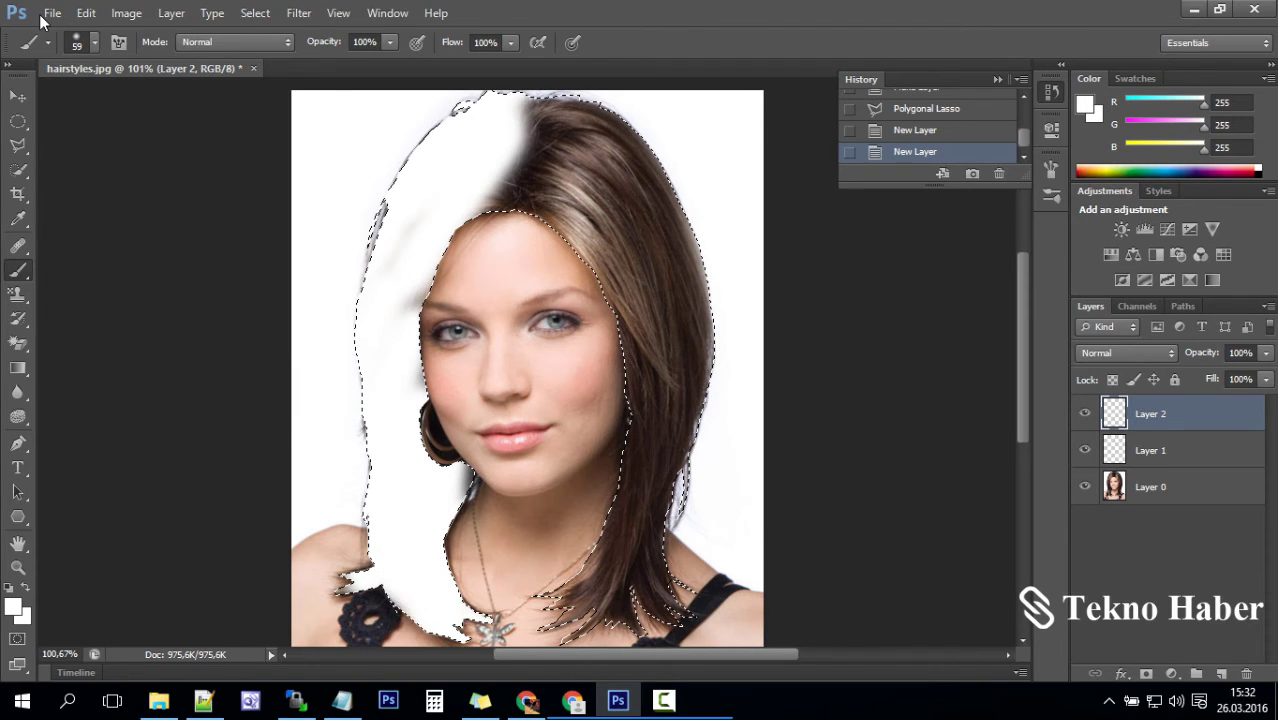
pyautogui.moveTo(395, 225); pyautogui.dragTo(415, 315)
pyautogui.moveTo(515, 100)
pyautogui.mouseDown()
pyautogui.moveTo(535, 140)
pyautogui.moveTo(600, 160)
pyautogui.moveTo(470, 215)
pyautogui.mouseUp()
# Paint white over the right-side and lower-right hair, plus the left edge.
pyautogui.moveTo(625, 120); pyautogui.dragTo(525, 210)
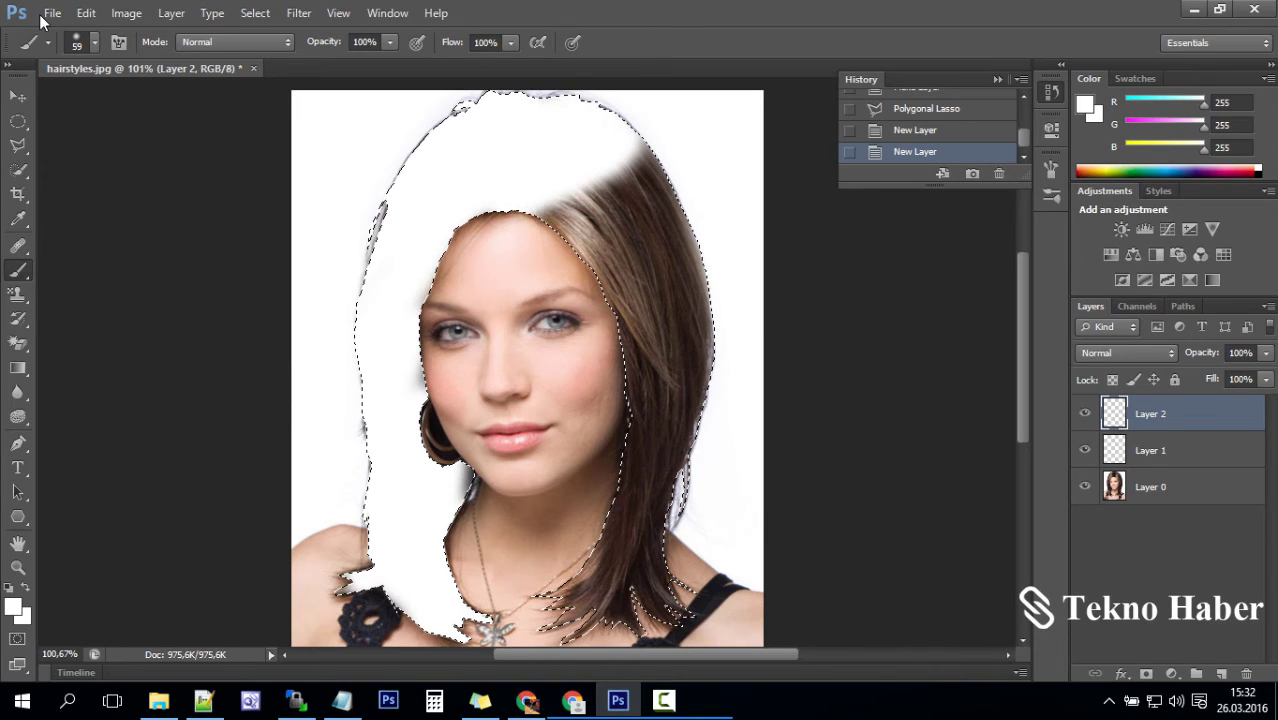
pyautogui.moveTo(670, 160); pyautogui.dragTo(555, 245)
pyautogui.moveTo(650, 205); pyautogui.dragTo(650, 425)
pyautogui.moveTo(665, 235); pyautogui.dragTo(655, 525)
pyautogui.moveTo(690, 200); pyautogui.dragTo(695, 460)
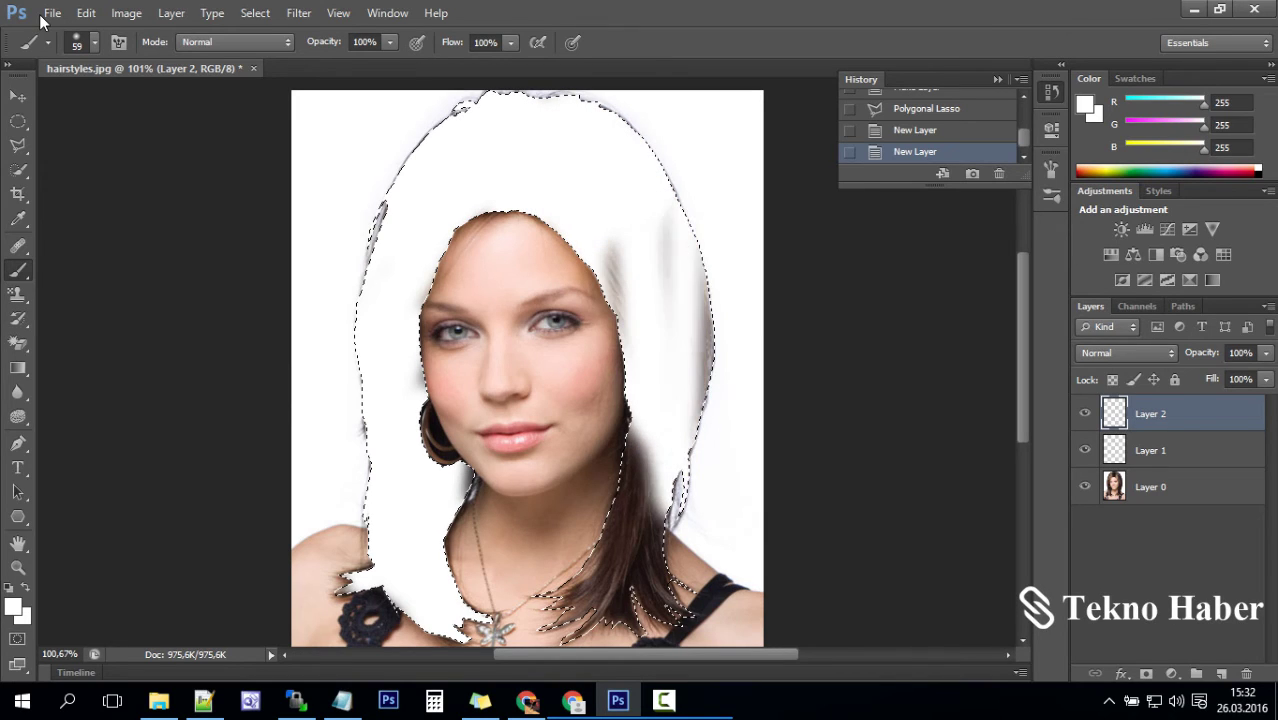
pyautogui.moveTo(610, 240)
pyautogui.mouseDown()
pyautogui.moveTo(665, 290)
pyautogui.moveTo(645, 545)
pyautogui.mouseUp()
pyautogui.moveTo(700, 350); pyautogui.dragTo(705, 440)
pyautogui.moveTo(630, 470); pyautogui.dragTo(650, 590)
pyautogui.moveTo(640, 430); pyautogui.dragTo(600, 620)
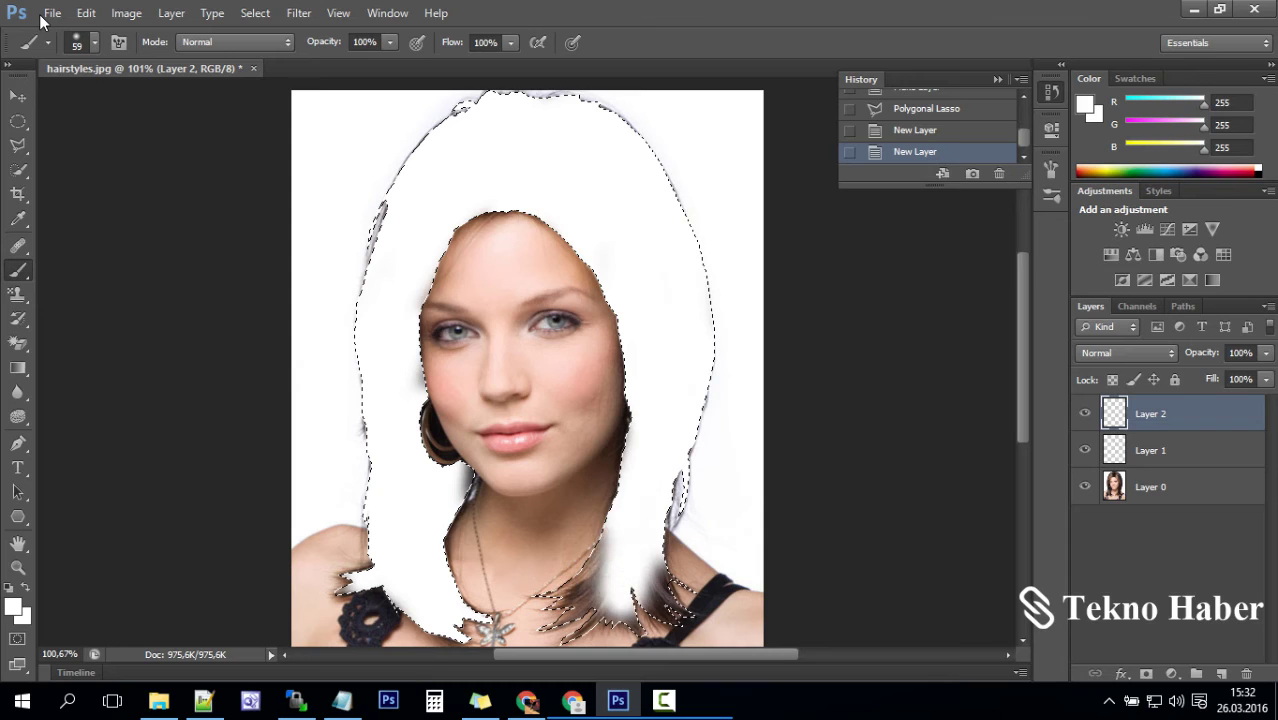
pyautogui.moveTo(610, 525); pyautogui.dragTo(560, 640)
pyautogui.moveTo(680, 560); pyautogui.dragTo(610, 630)
pyautogui.moveTo(685, 590); pyautogui.dragTo(635, 630)
pyautogui.moveTo(675, 555); pyautogui.dragTo(685, 625)
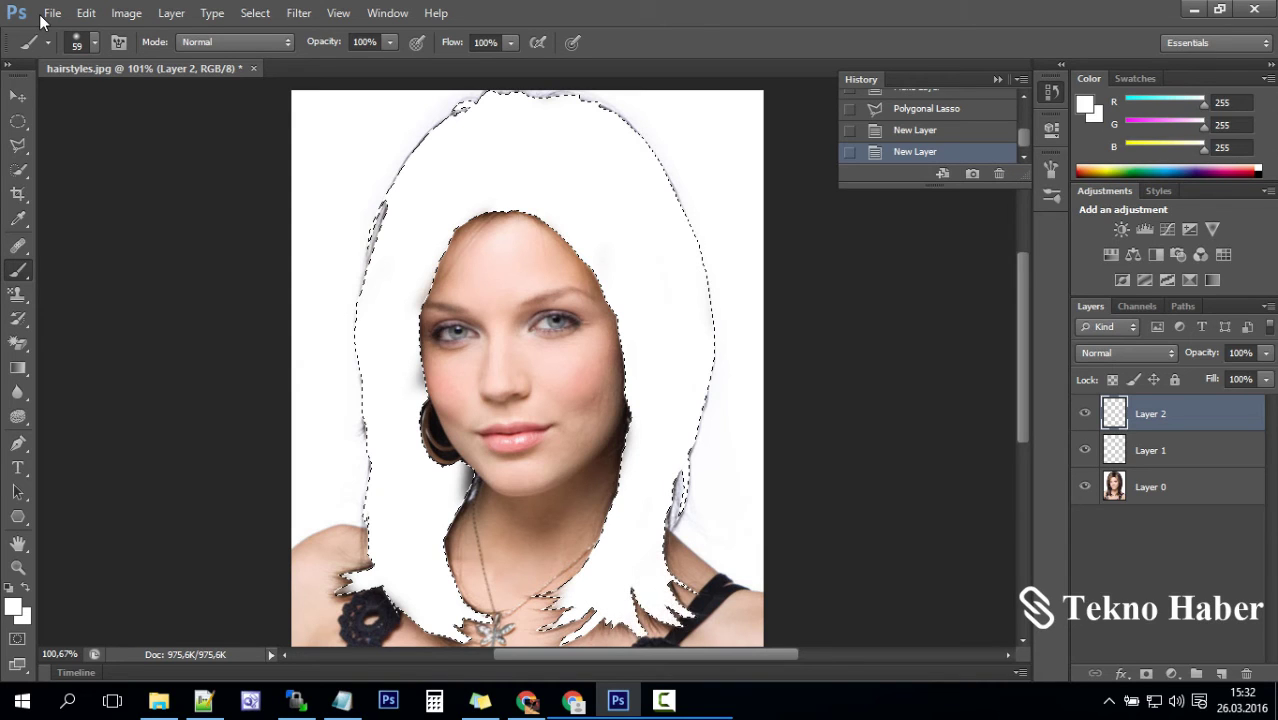
pyautogui.moveTo(380, 200); pyautogui.dragTo(368, 250)
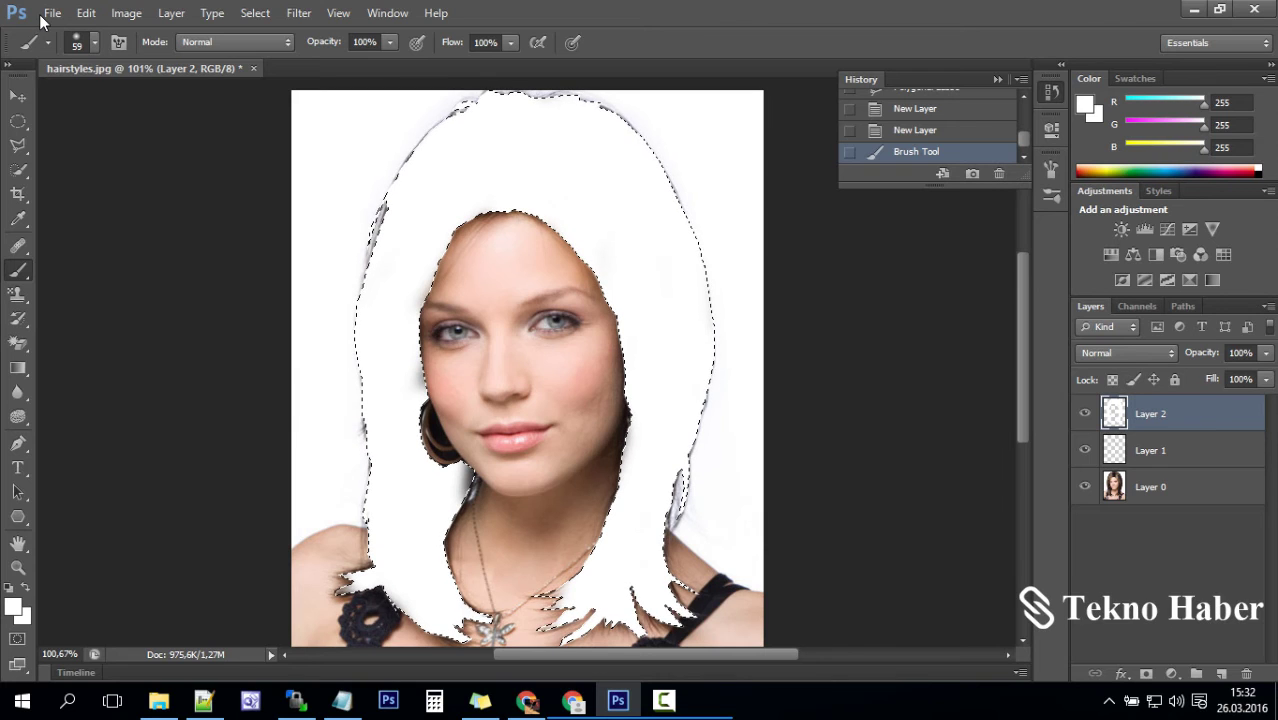
# Set the white layer's blend mode to Soft Light.
pyautogui.click(1127, 352)
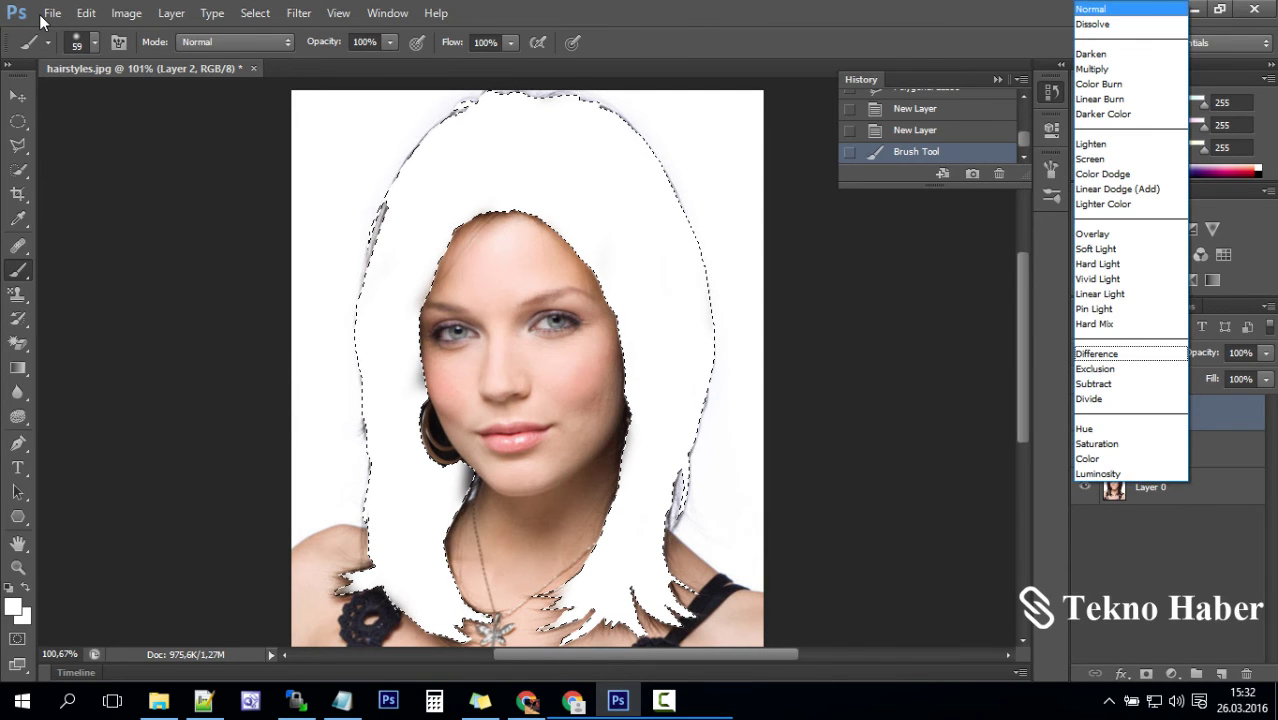
pyautogui.press('Up')
pyautogui.press('Up')
pyautogui.press('Return')
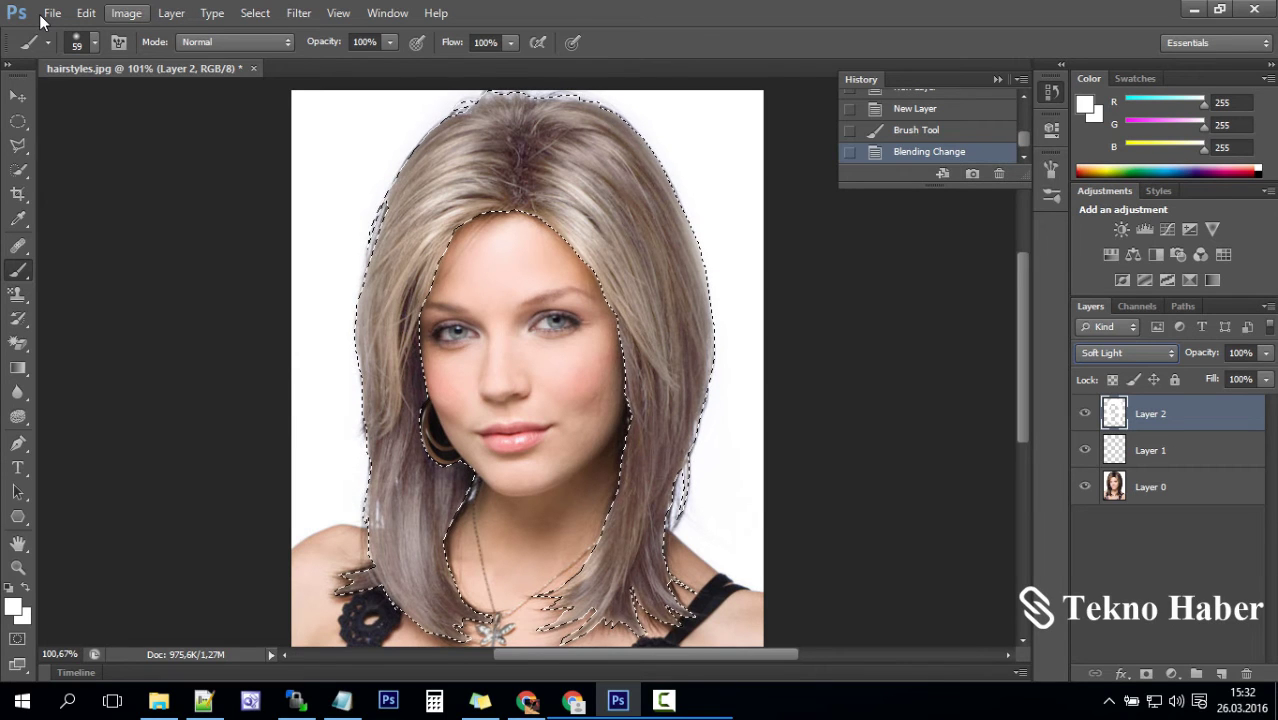
pyautogui.press('Return')
pyautogui.press('Down')
pyautogui.press('Down')
# Open the Hue/Saturation adjustment with Colorize turned on.
pyautogui.press('Right')
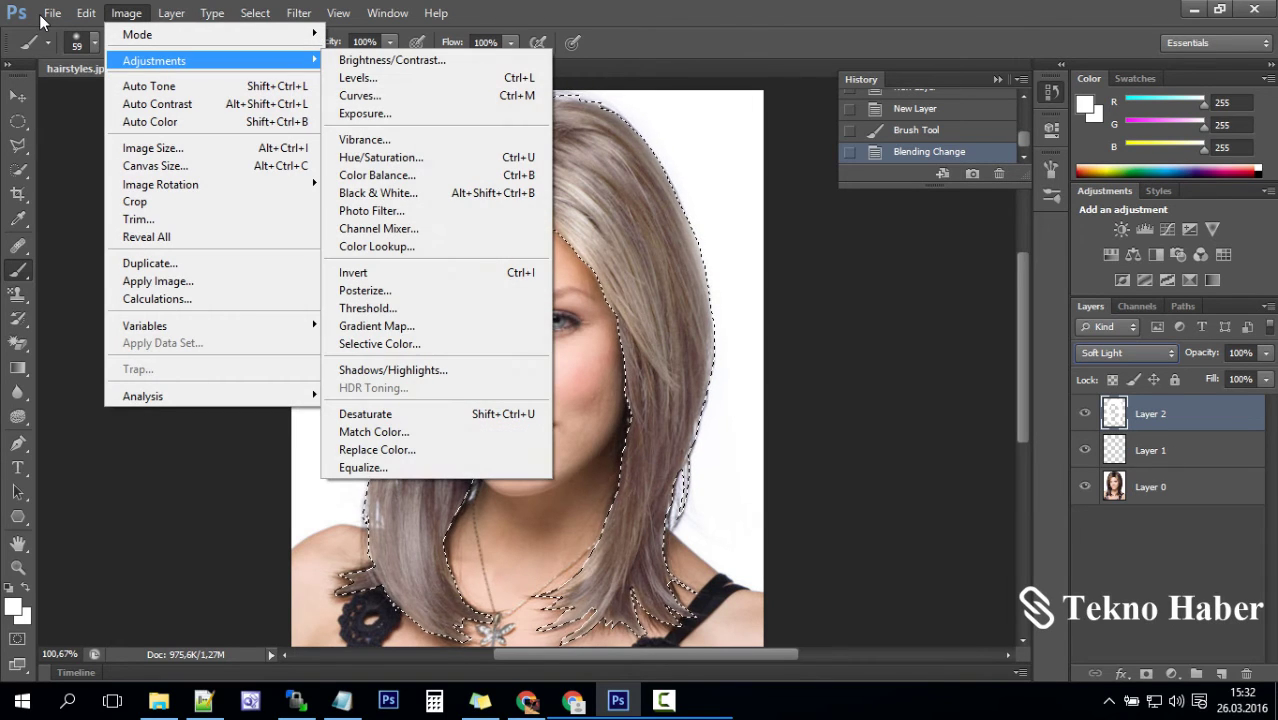
pyautogui.press('Down')
pyautogui.press('Down')
pyautogui.press('Down')
pyautogui.press('Down')
pyautogui.press('Down')
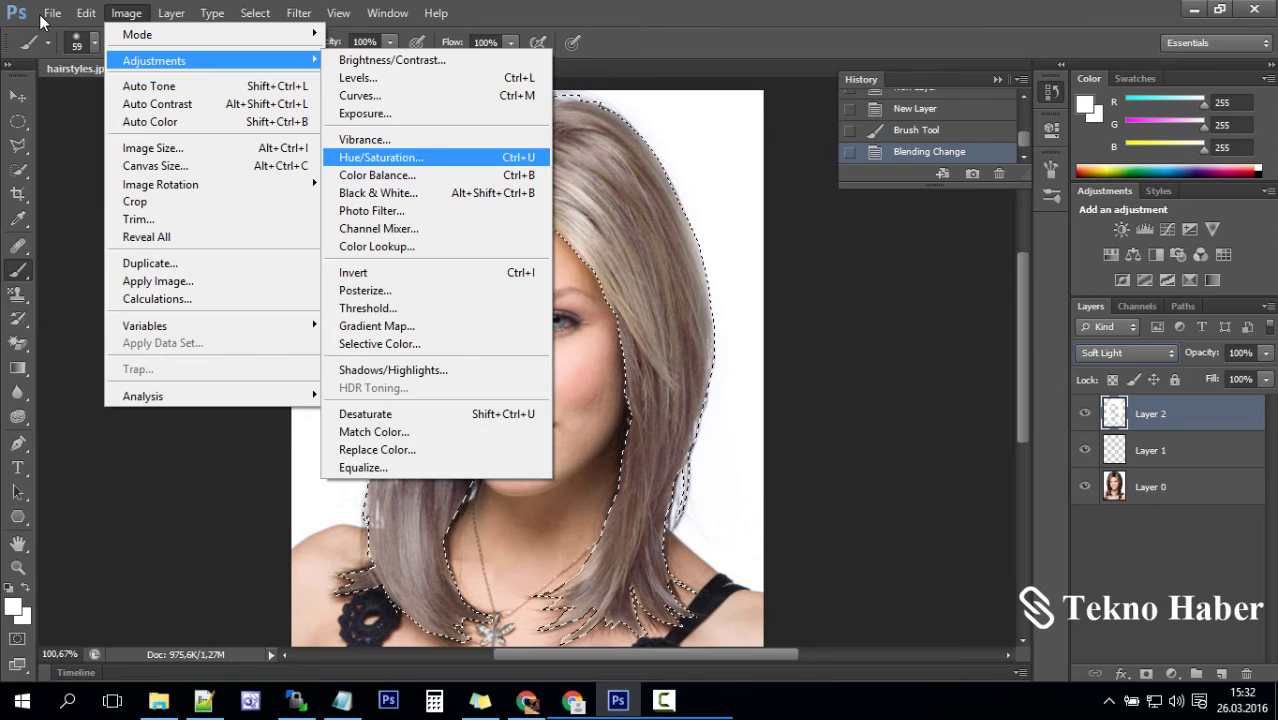
pyautogui.press('Return')
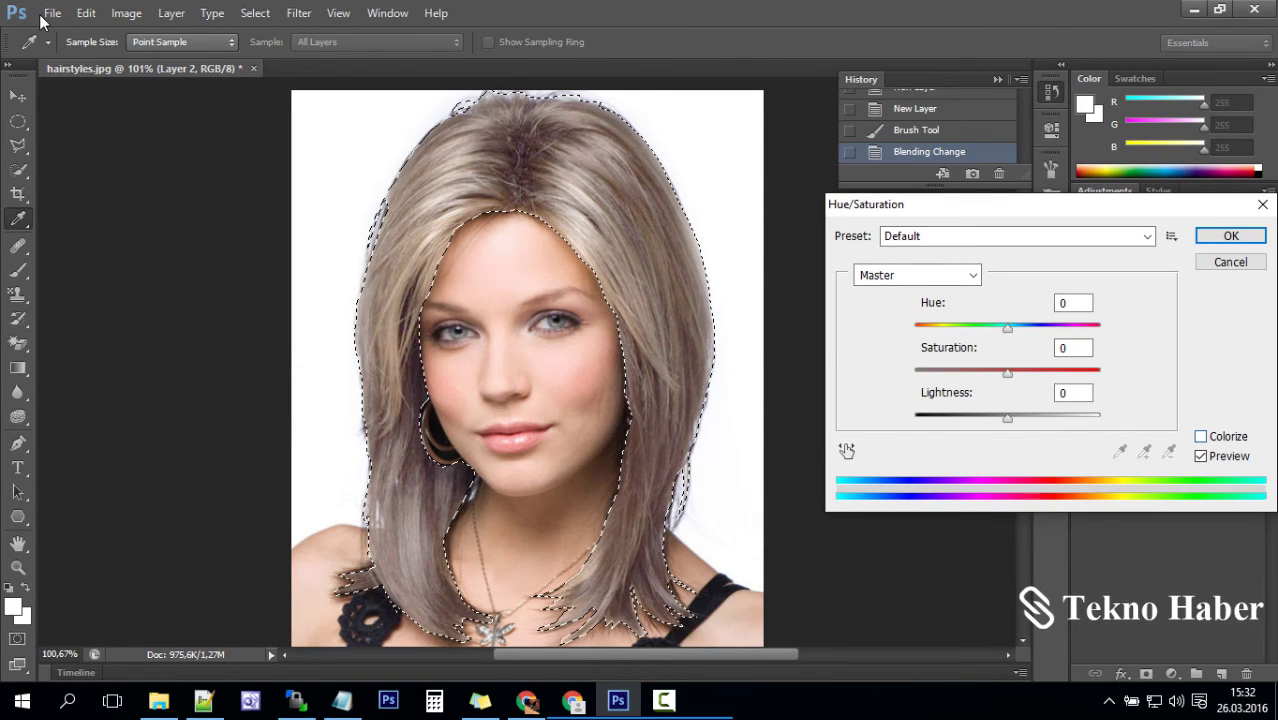
pyautogui.hotkey('alt', 'o')
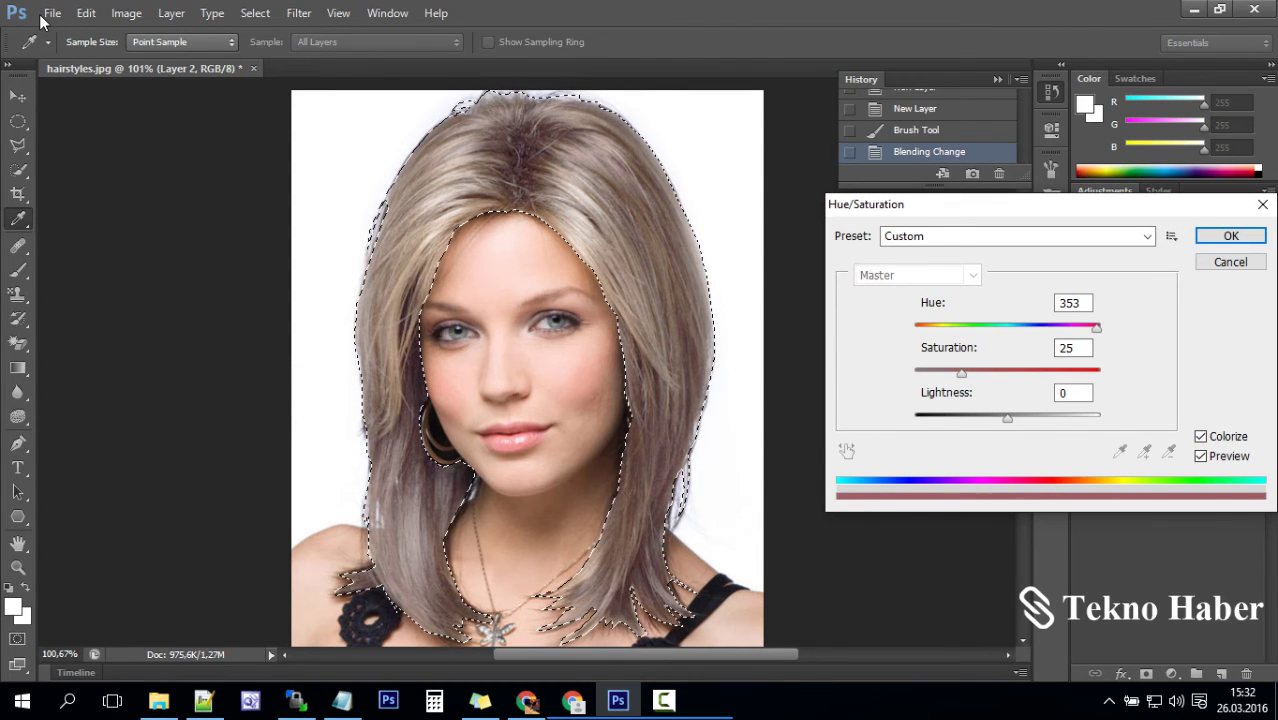
# Enter a rough lightness, saturation 80, and start shifting the hue.
pyautogui.press('Tab')
pyautogui.write('-37-69')
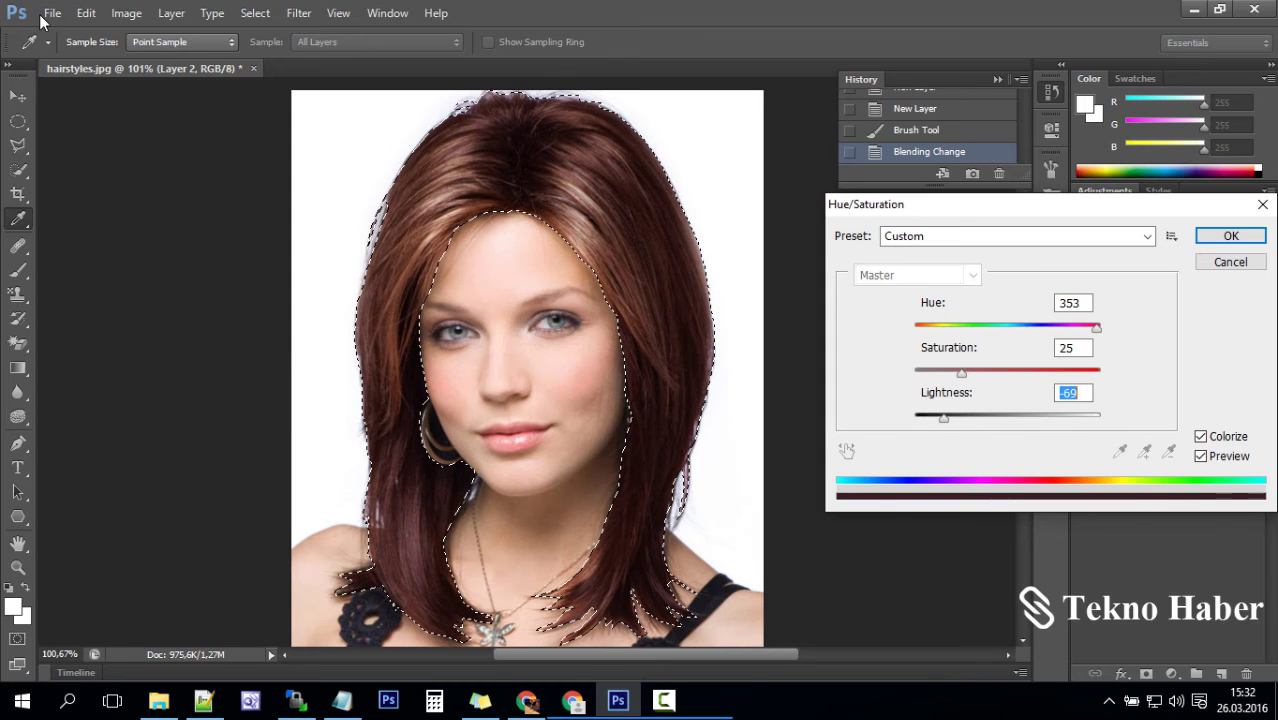
pyautogui.hotkey('shift', 'Tab')
pyautogui.write('80')
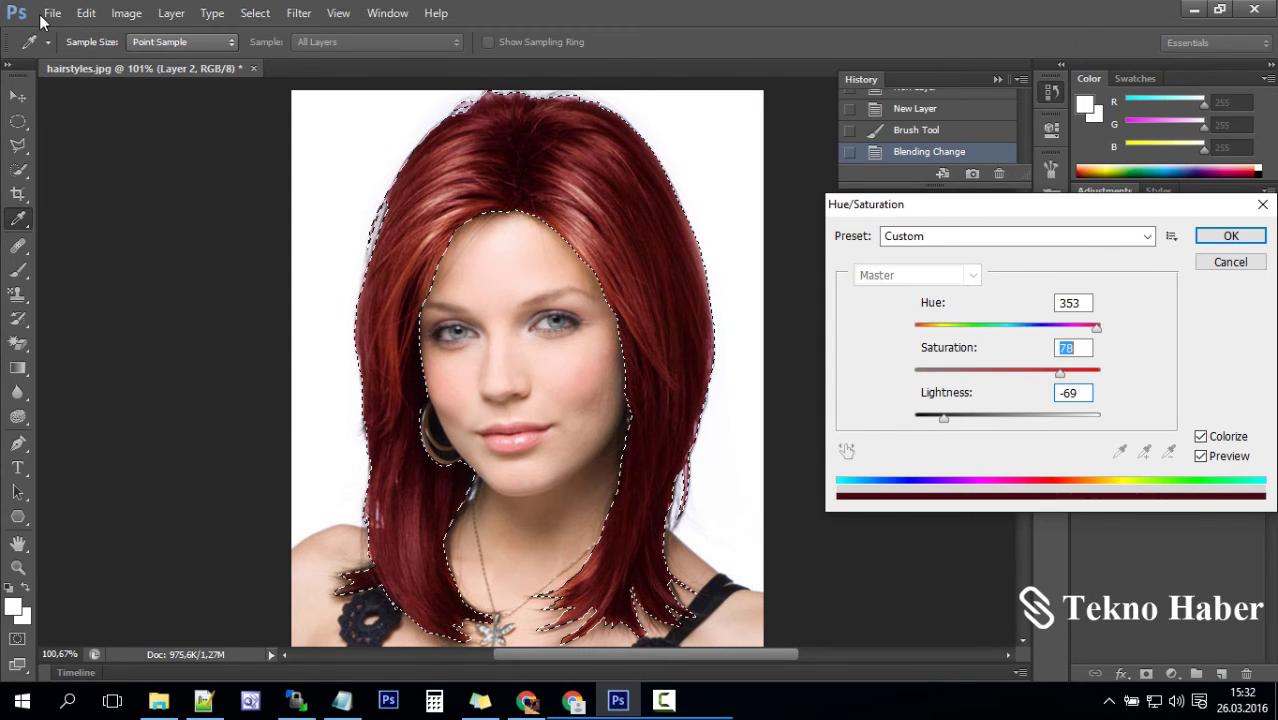
pyautogui.hotkey('shift', 'Tab')
pyautogui.hotkey('shift', 'Down')
pyautogui.hotkey('shift', 'Down')
pyautogui.hotkey('shift', 'Down')
pyautogui.hotkey('shift', 'Down')
pyautogui.hotkey('shift', 'Down')
pyautogui.hotkey('shift', 'Down')
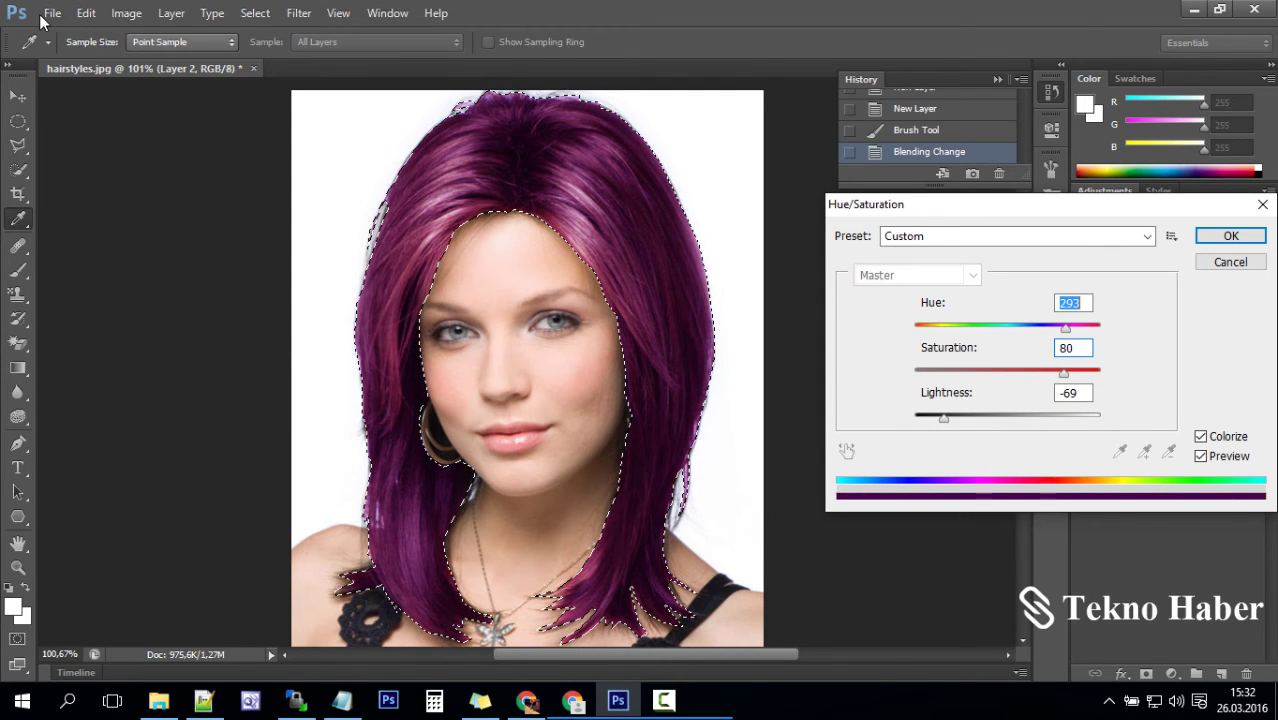
pyautogui.press('Down')
pyautogui.press('Down')
pyautogui.press('Tab')
pyautogui.press('Up')
pyautogui.press('Up')
pyautogui.press('Up')
pyautogui.press('Up')
pyautogui.press('Up')
pyautogui.press('Up')
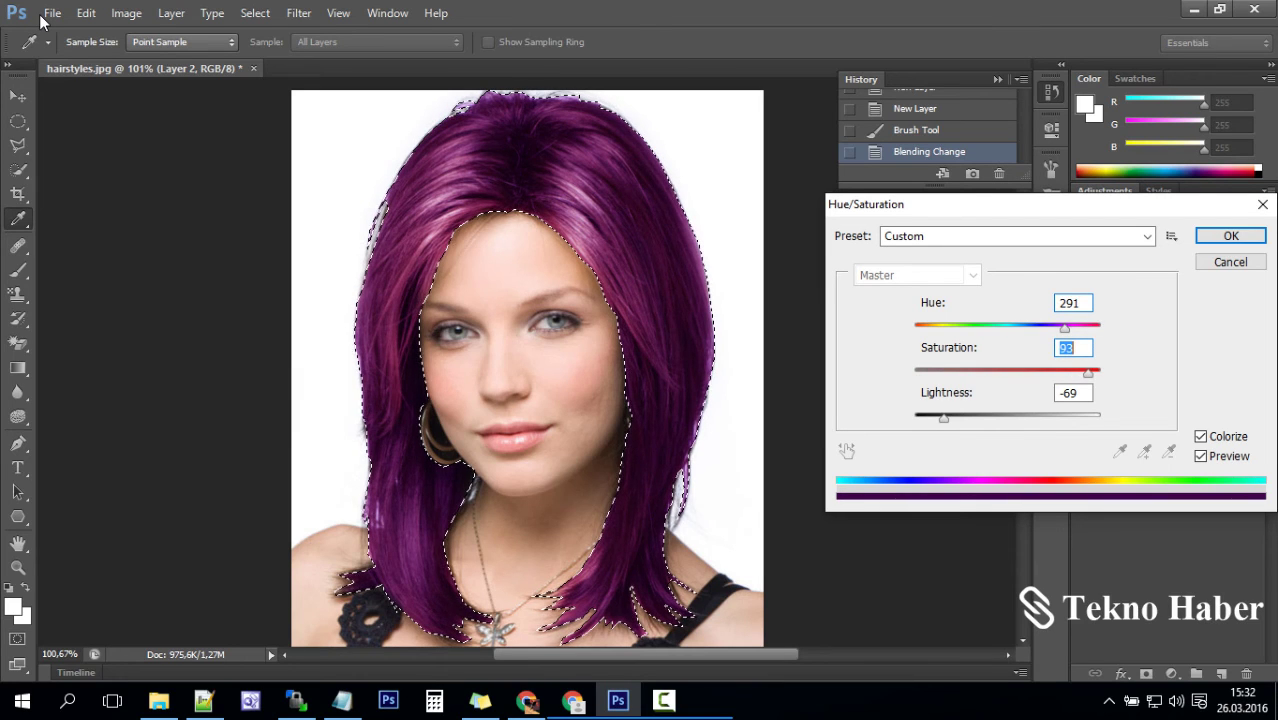
# Fine-tune to Hue 351, Saturation 46, Lightness -77 and apply.
pyautogui.hotkey('shift', 'Tab')
pyautogui.hotkey('shift', 'Up')
pyautogui.hotkey('shift', 'Up')
pyautogui.hotkey('shift', 'Up')
pyautogui.hotkey('shift', 'Down')
pyautogui.hotkey('shift', 'Down')
pyautogui.hotkey('shift', 'Up')
pyautogui.hotkey('shift', 'Up')
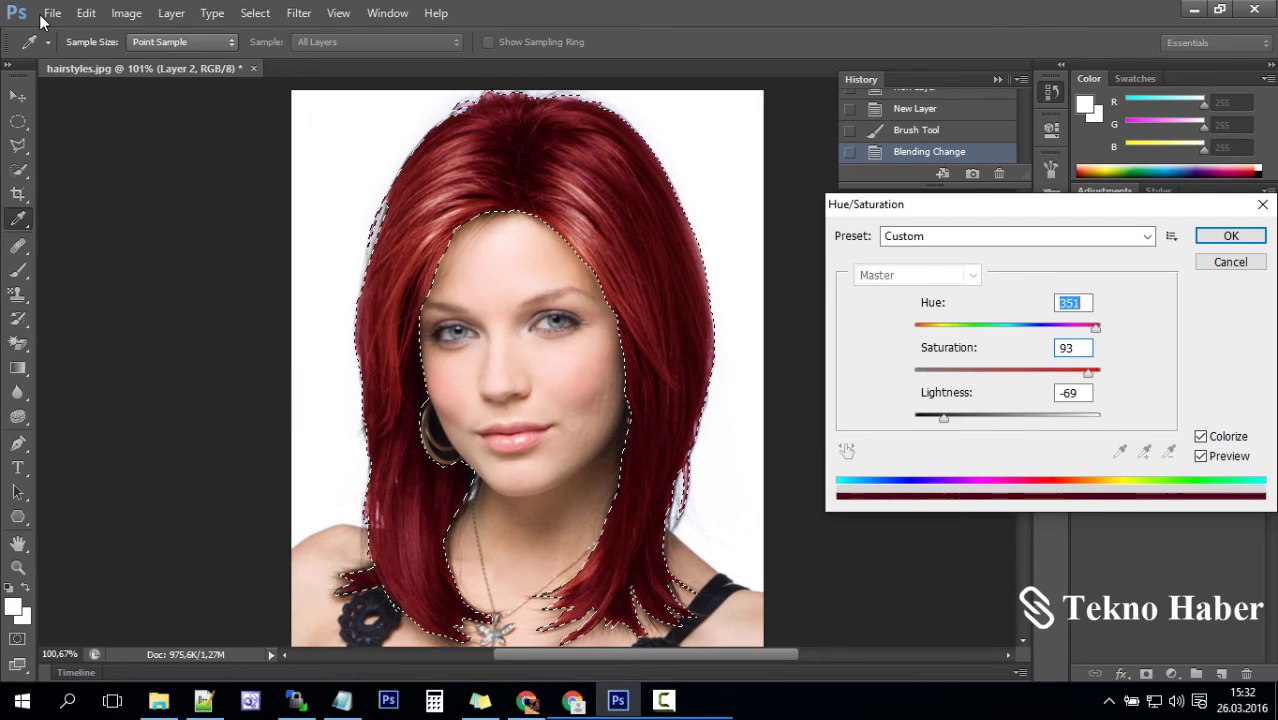
pyautogui.press('Tab')
pyautogui.hotkey('shift', 'Down')
pyautogui.hotkey('shift', 'Down')
pyautogui.hotkey('shift', 'Down')
pyautogui.press('Down')
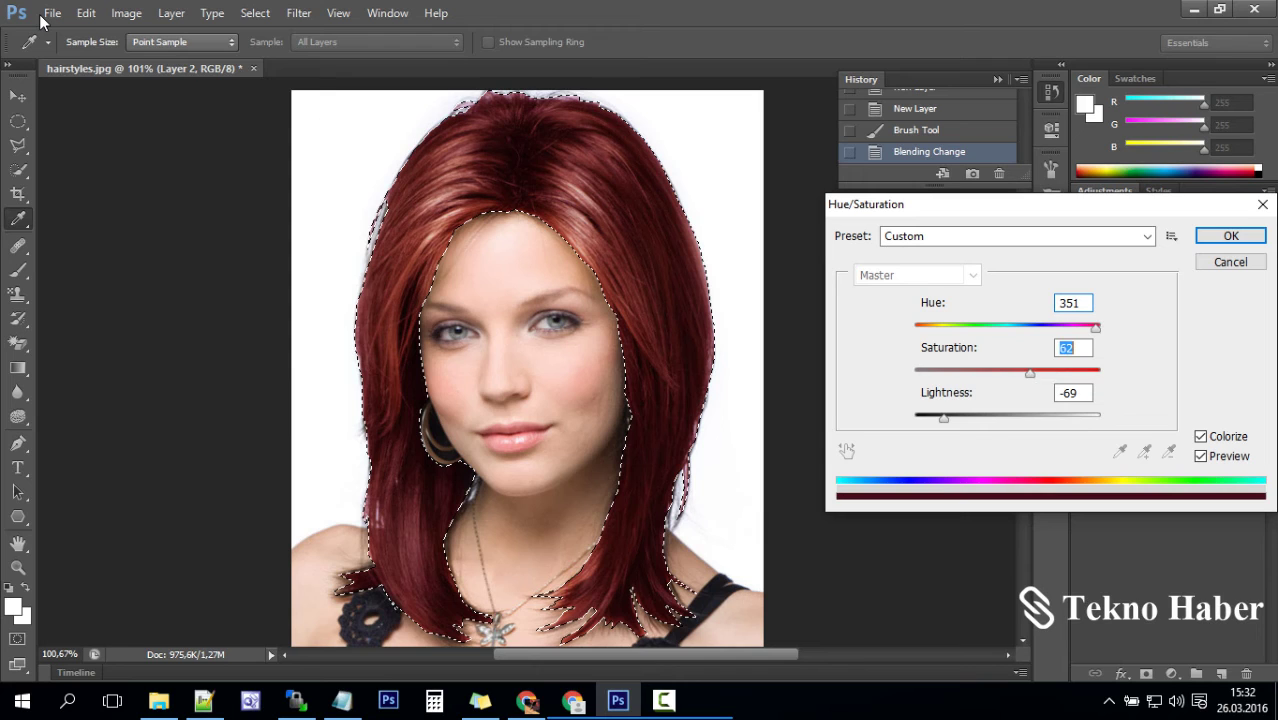
pyautogui.hotkey('shift', 'Down')
pyautogui.press('Down')
pyautogui.press('Down')
pyautogui.press('Down')
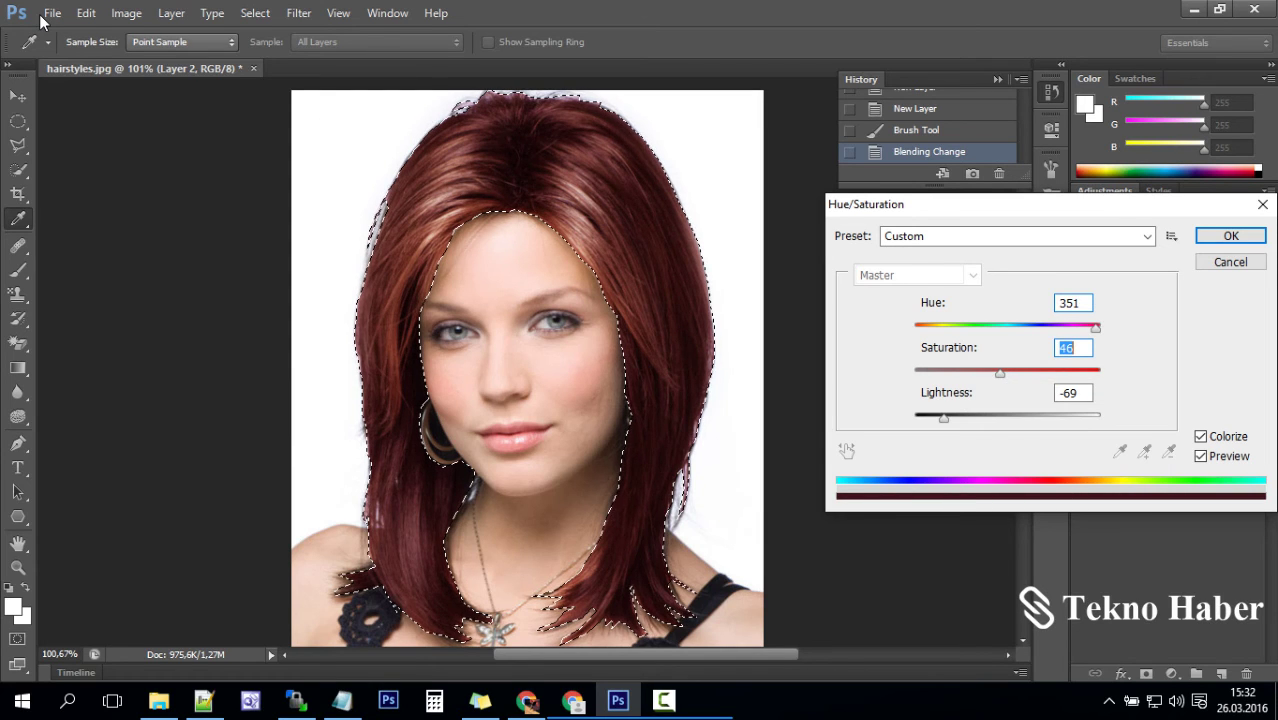
pyautogui.press('Tab')
pyautogui.press('Up')
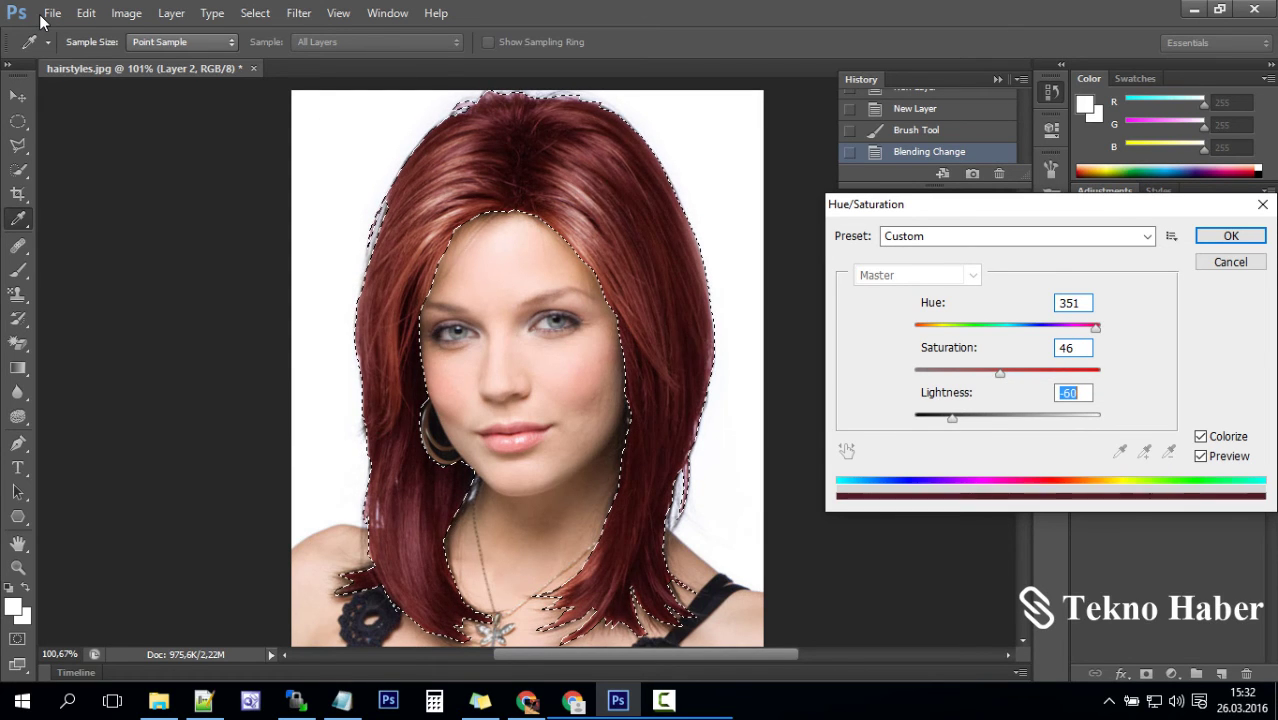
pyautogui.press('Down')
pyautogui.press('Down')
pyautogui.press('Down')
pyautogui.press('Down')
pyautogui.press('Down')
pyautogui.press('Down')
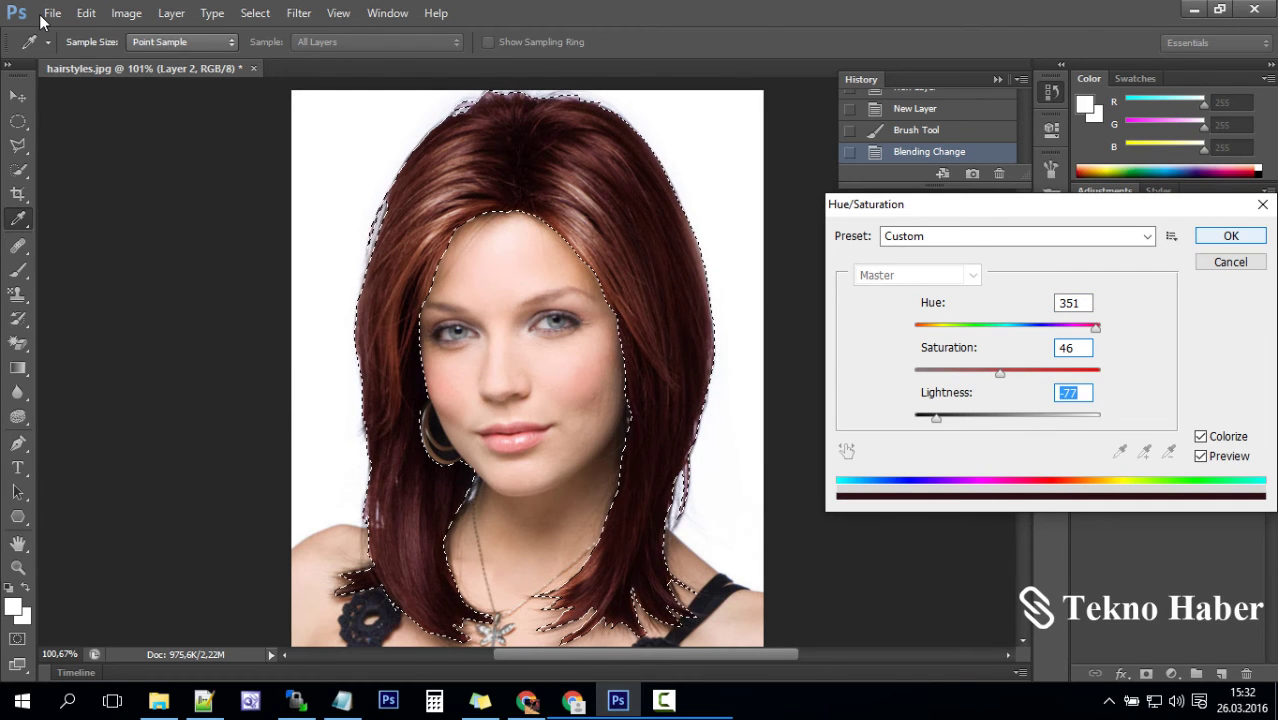
pyautogui.hotkey('shift', 'Tab')
pyautogui.press('Return')
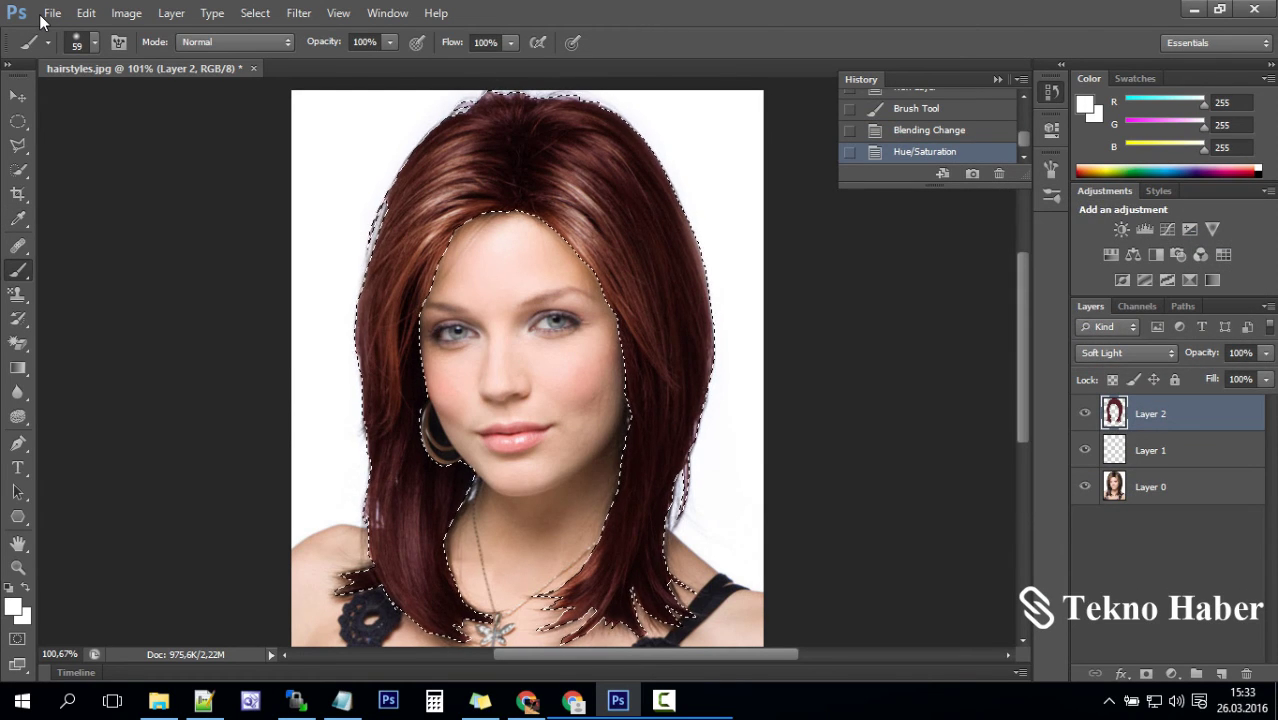
# Deselect the hair outline and hide Layer 1 with its eye icon.
pyautogui.press('Right')
pyautogui.press('Right')
pyautogui.press('Right')
pyautogui.press('Left')
pyautogui.press('Down')
pyautogui.press('Down')
pyautogui.press('Down')
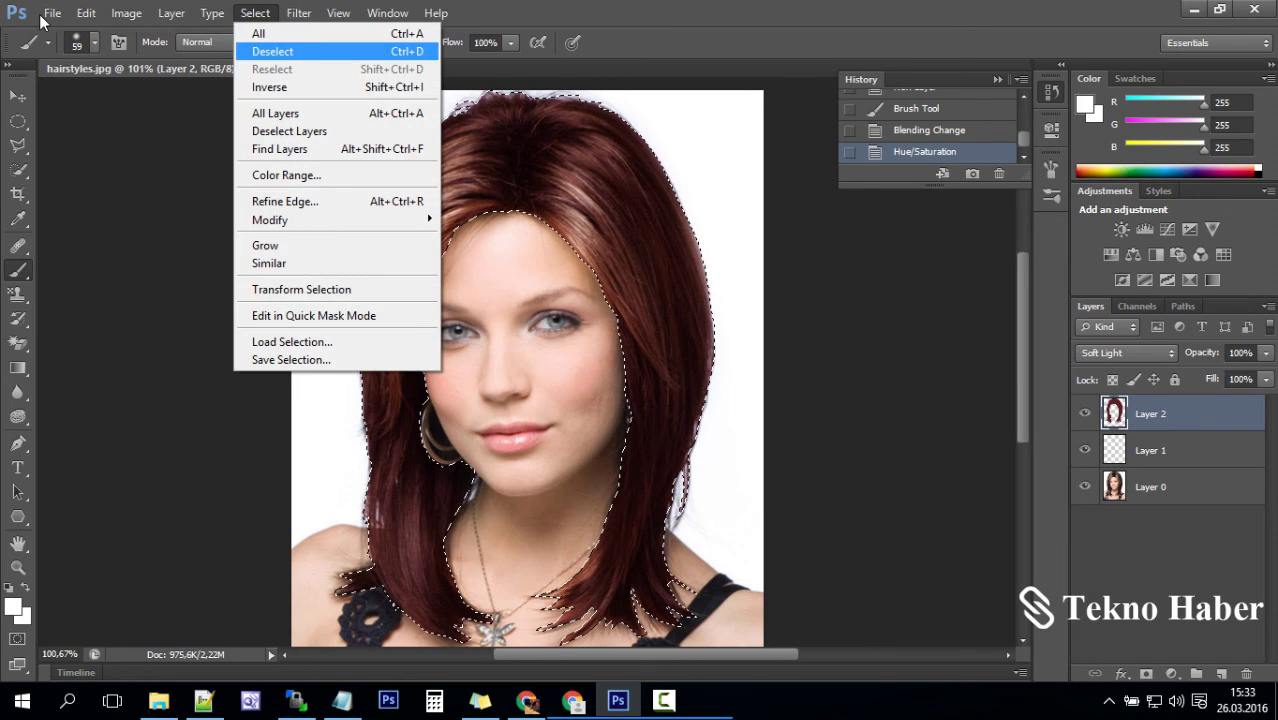
pyautogui.press('Return')
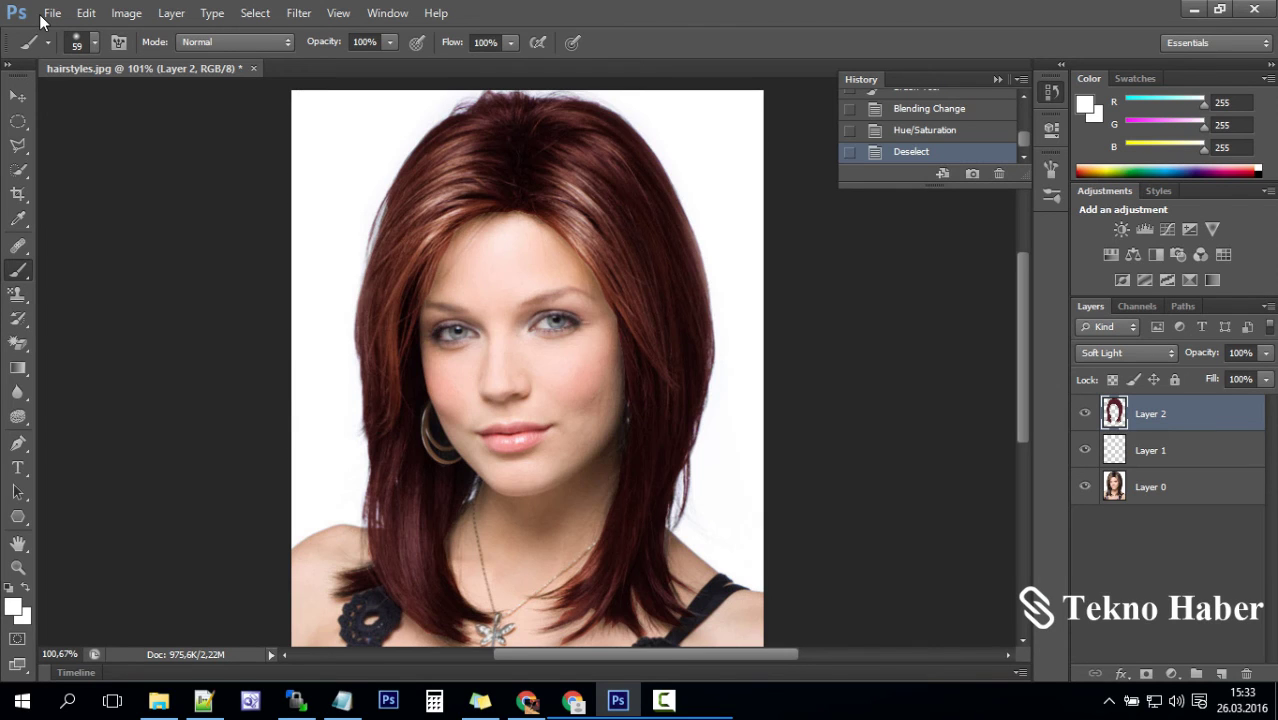
pyautogui.click(1084, 450)
pyautogui.click(1084, 413)
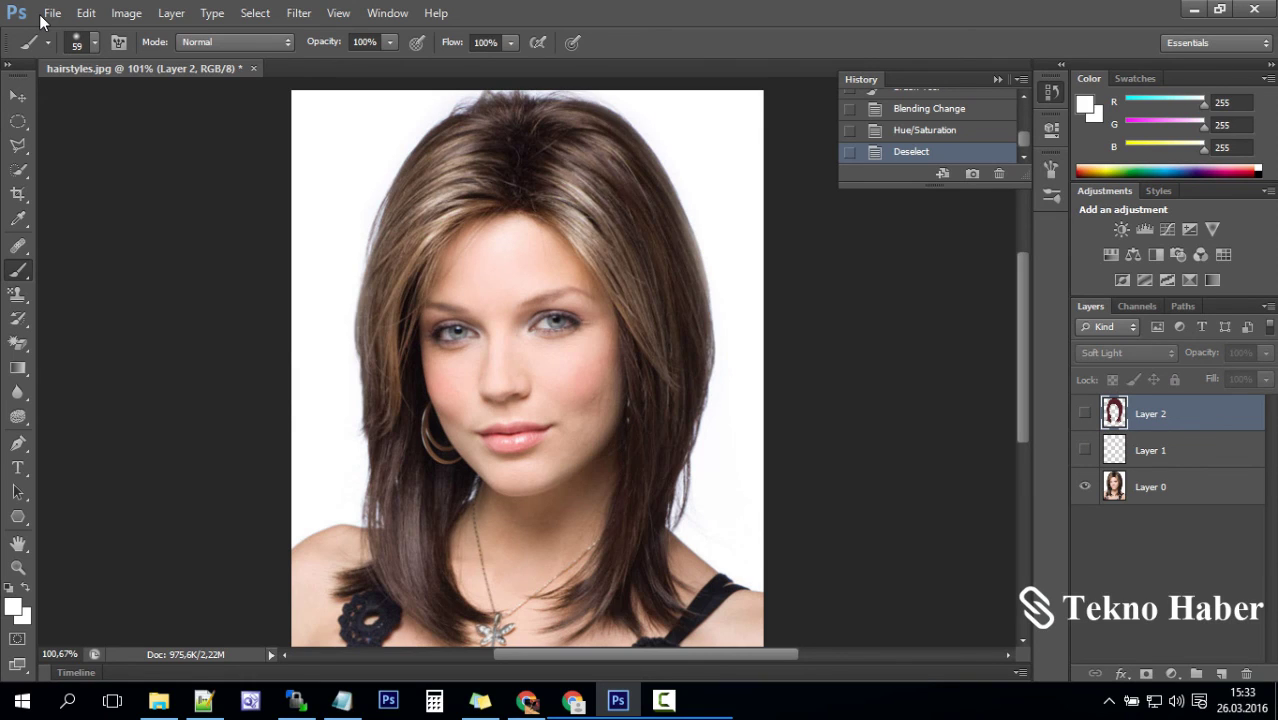
pyautogui.hotkey('ctrl', ',')
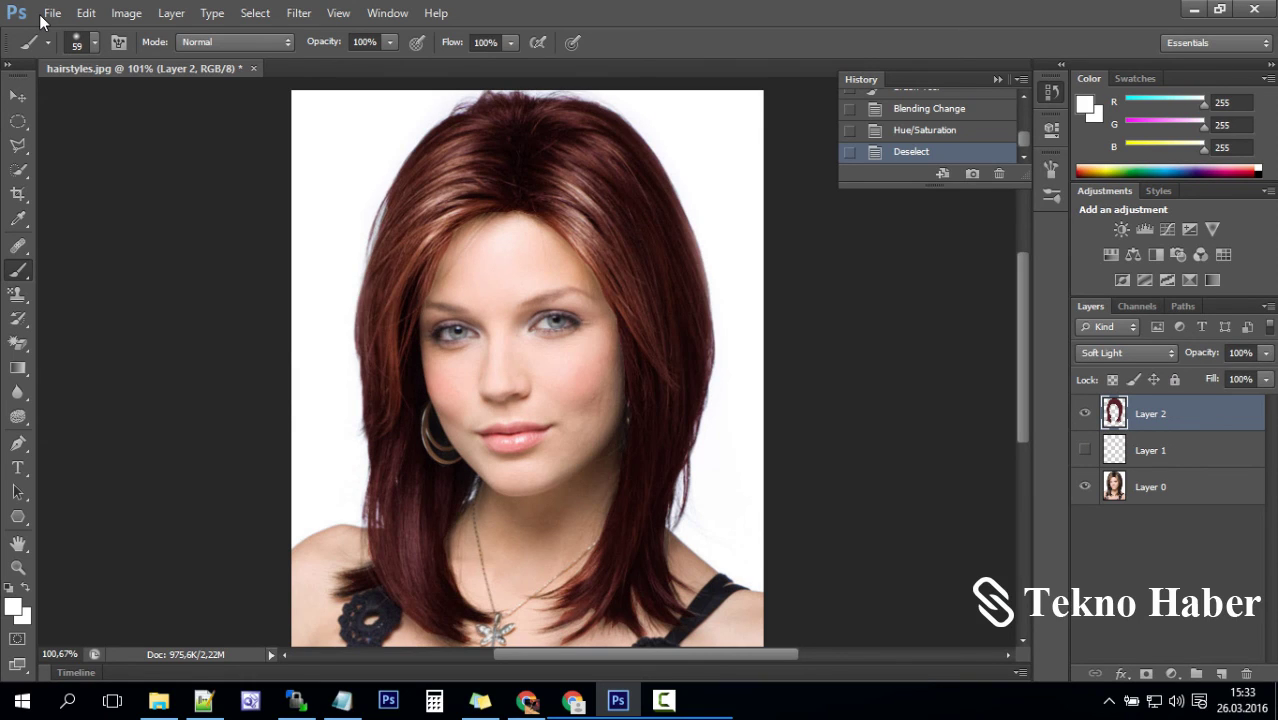